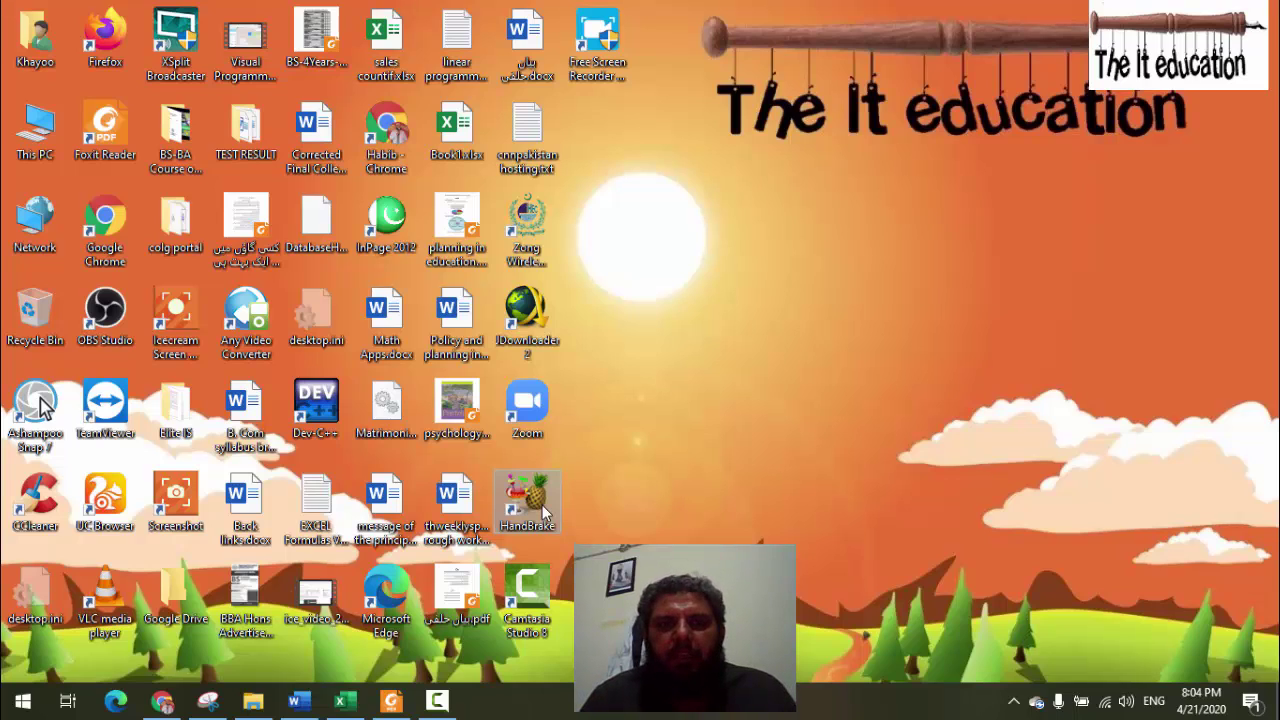
Switch to Chrome and search in a new browser tab for "list of free screen recorder for windows"
click(163, 702)
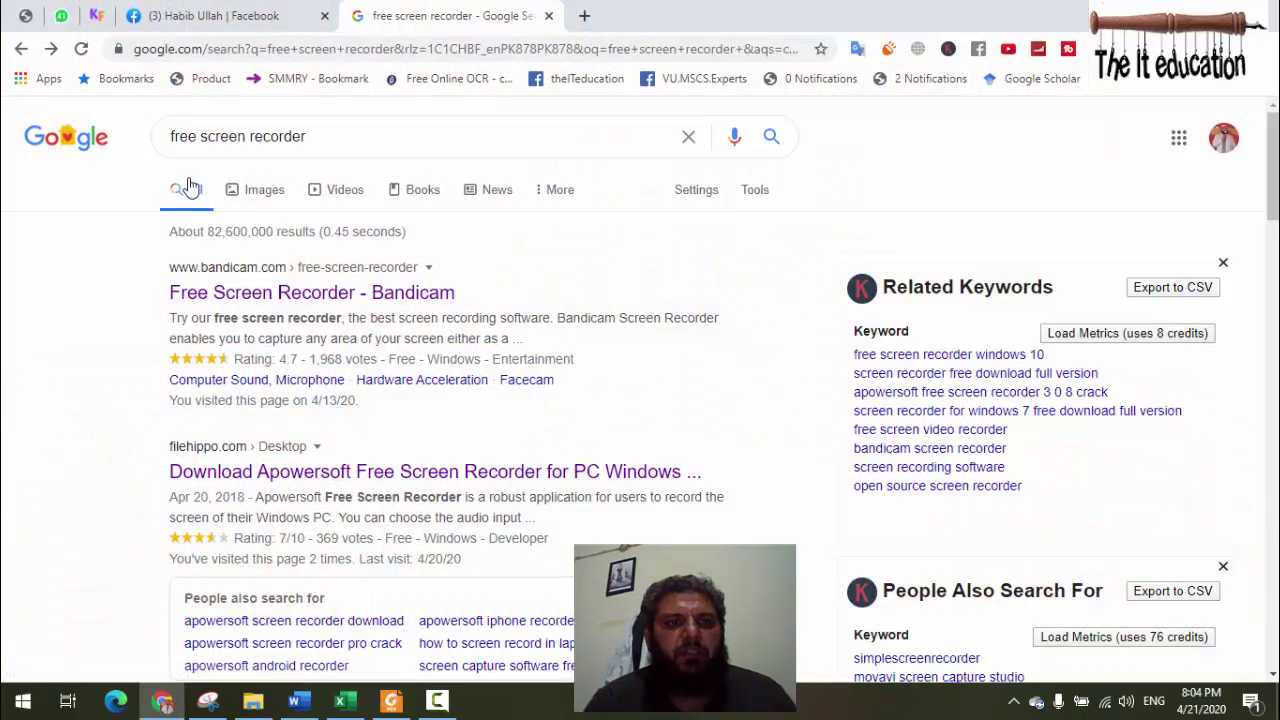
click(181, 143)
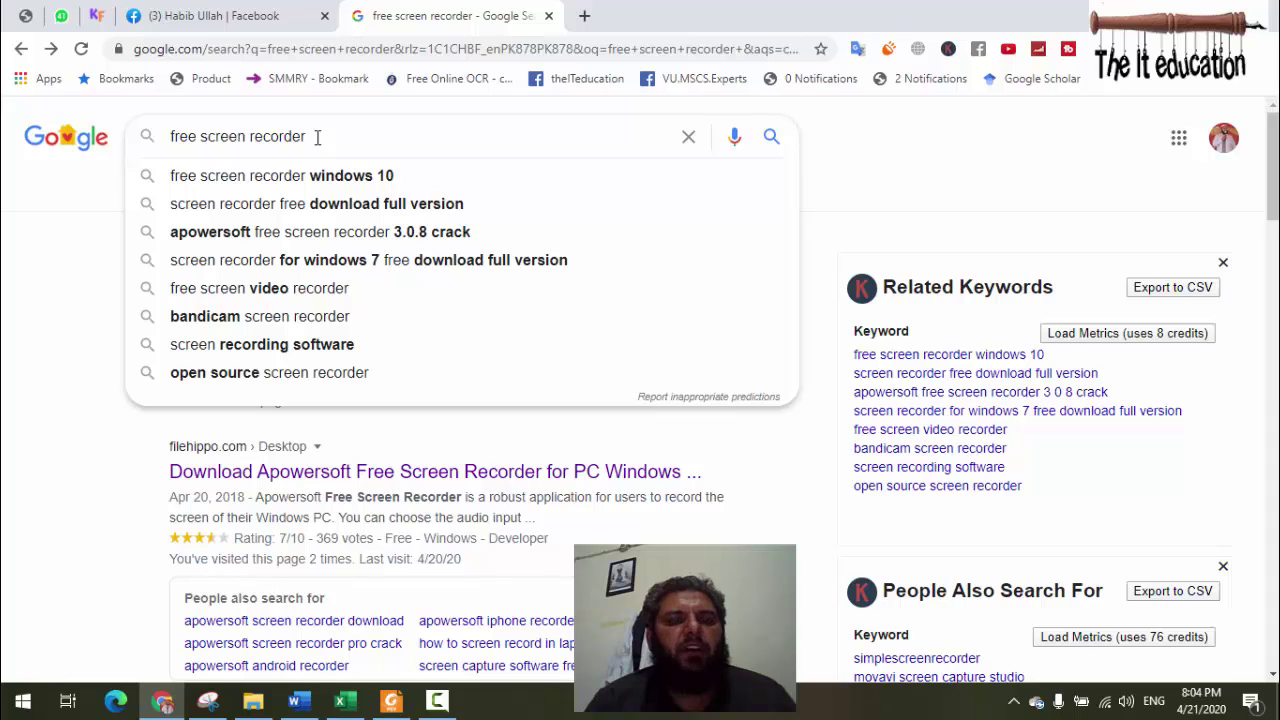
click(74, 264)
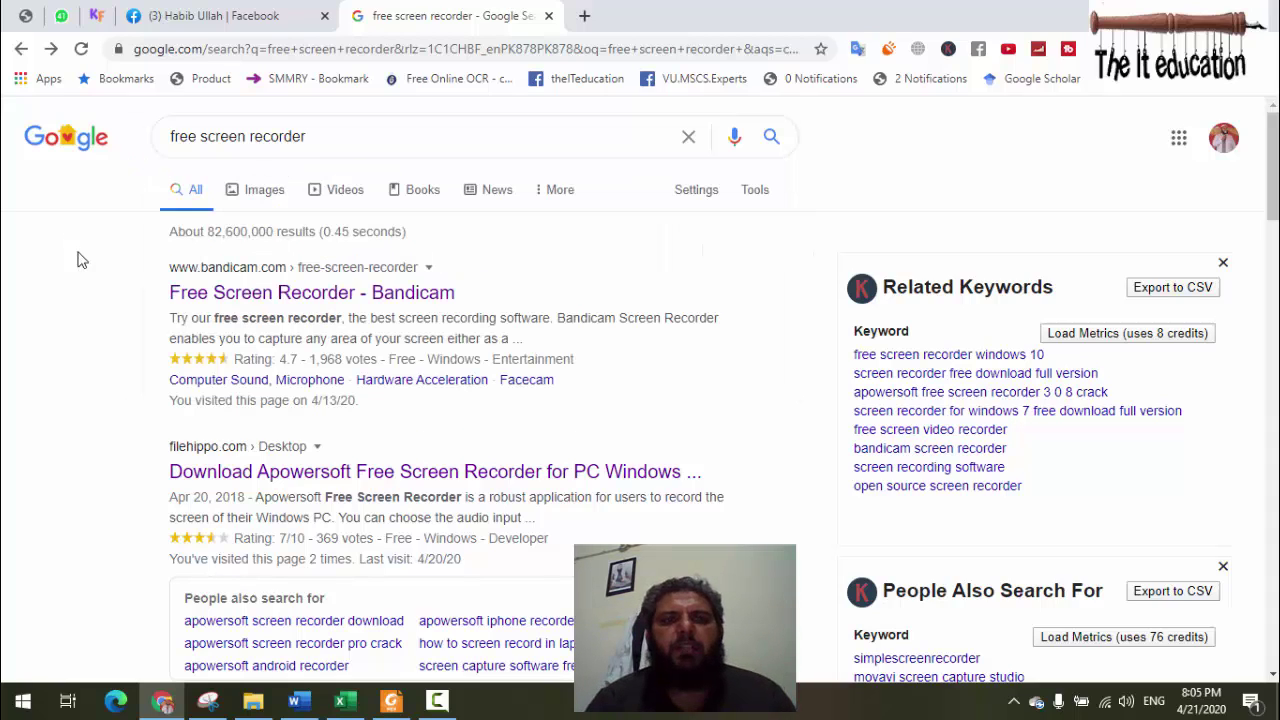
click(585, 17)
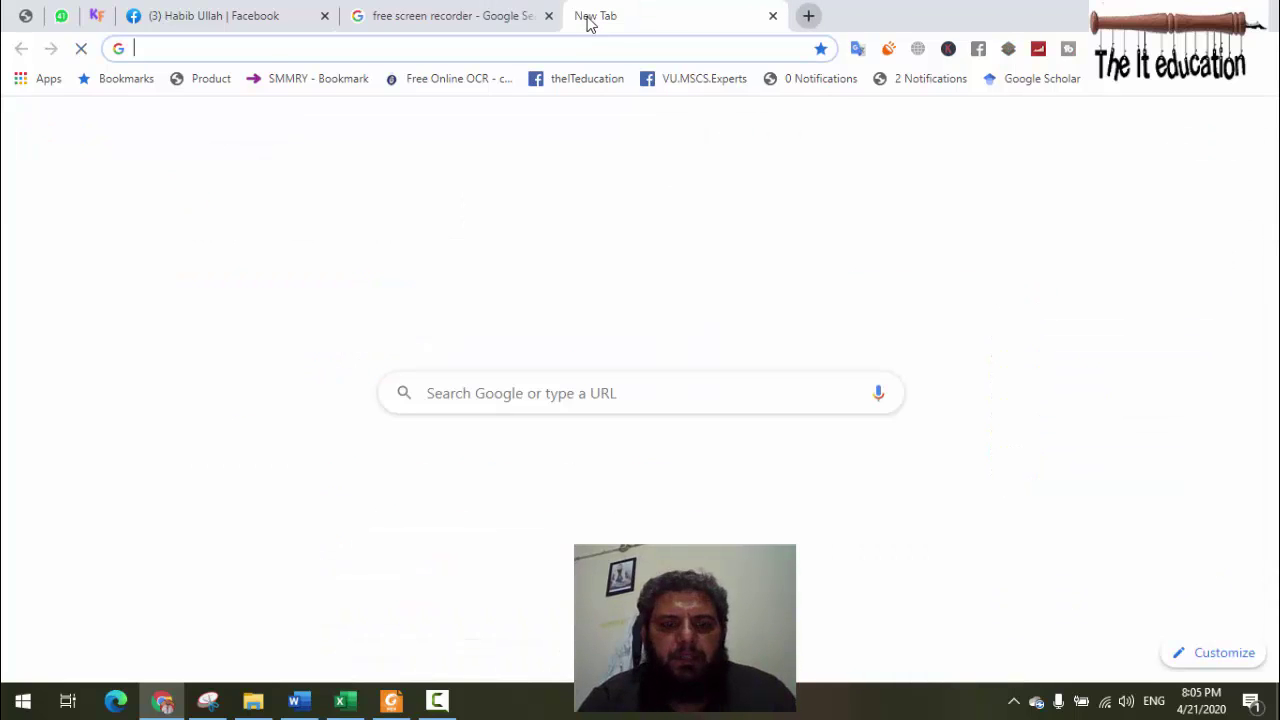
text(list of free screen)
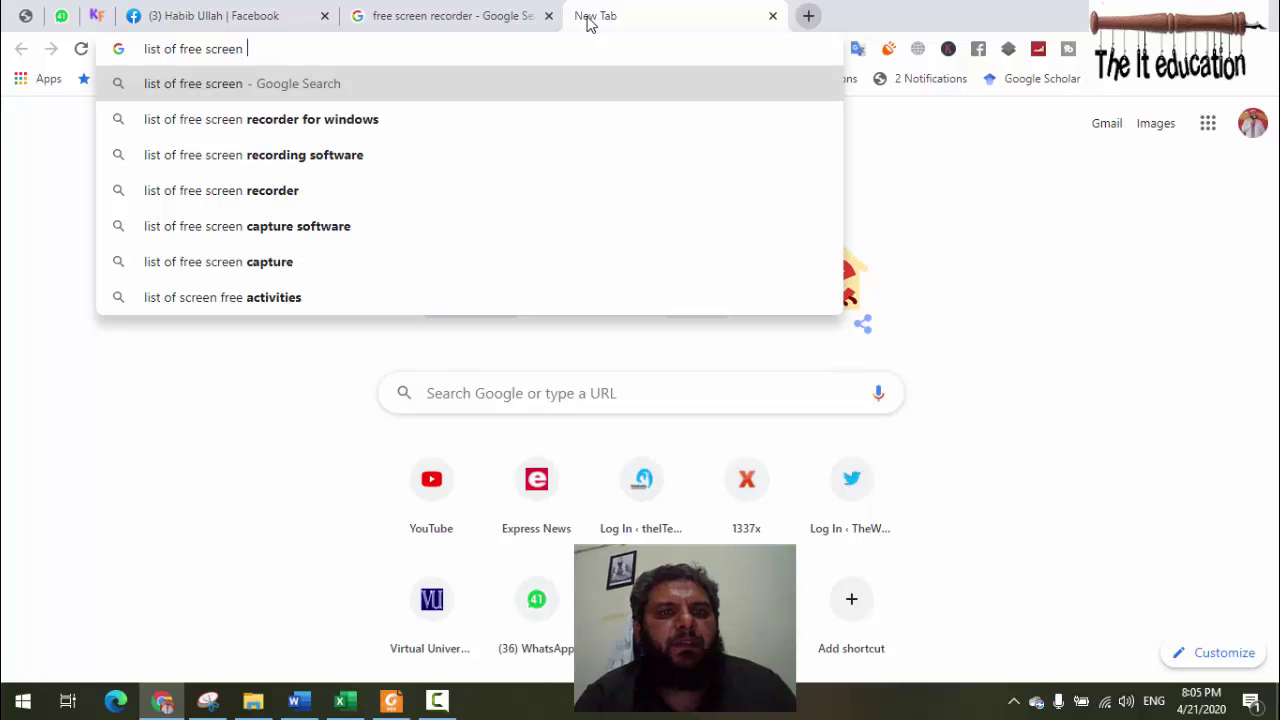
key(Down)
key(Return)
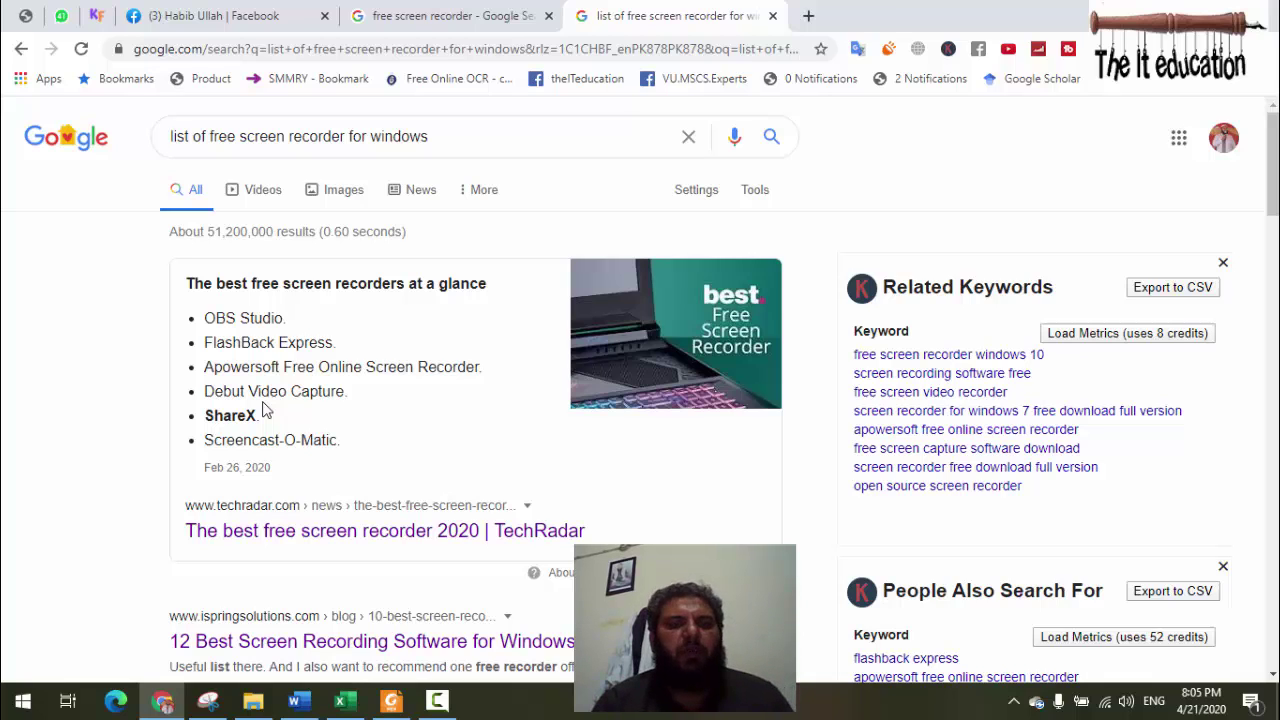
Open the Softonic download page for ThunderSoft Free Screen Recorder from the earlier "free screen recorder" search results
click(360, 14)
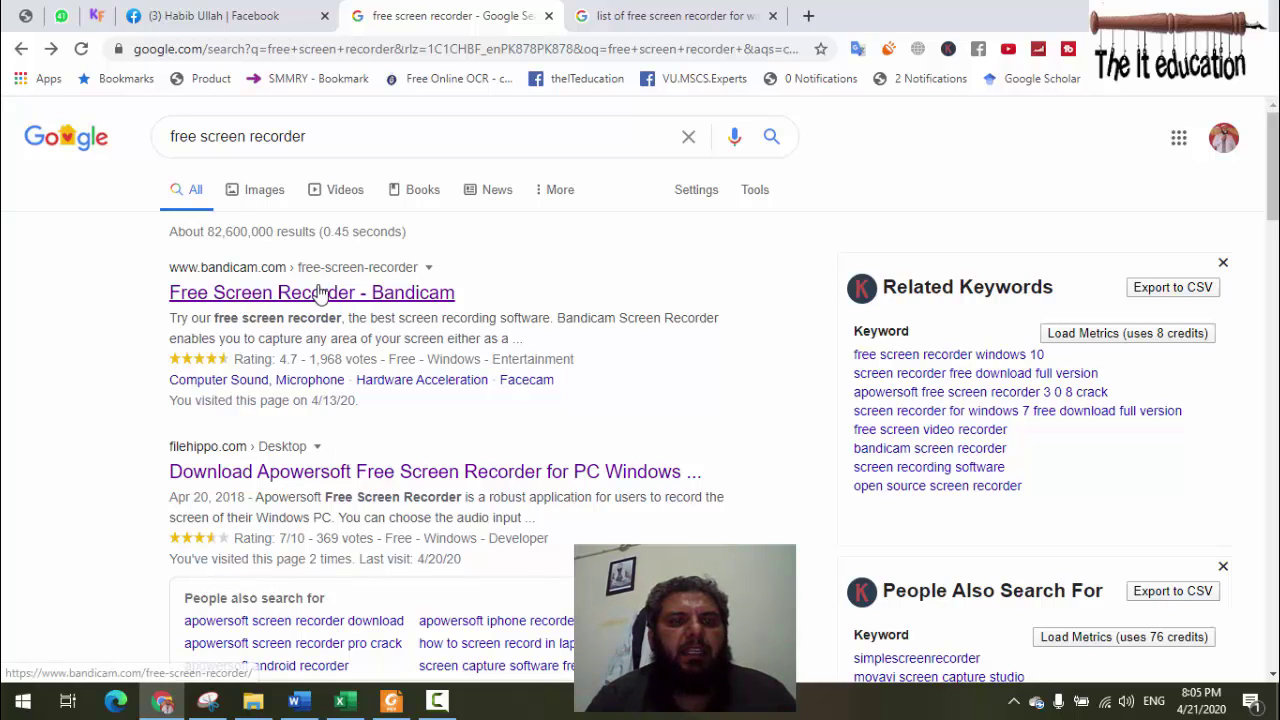
scroll(82, 450, down, 2)
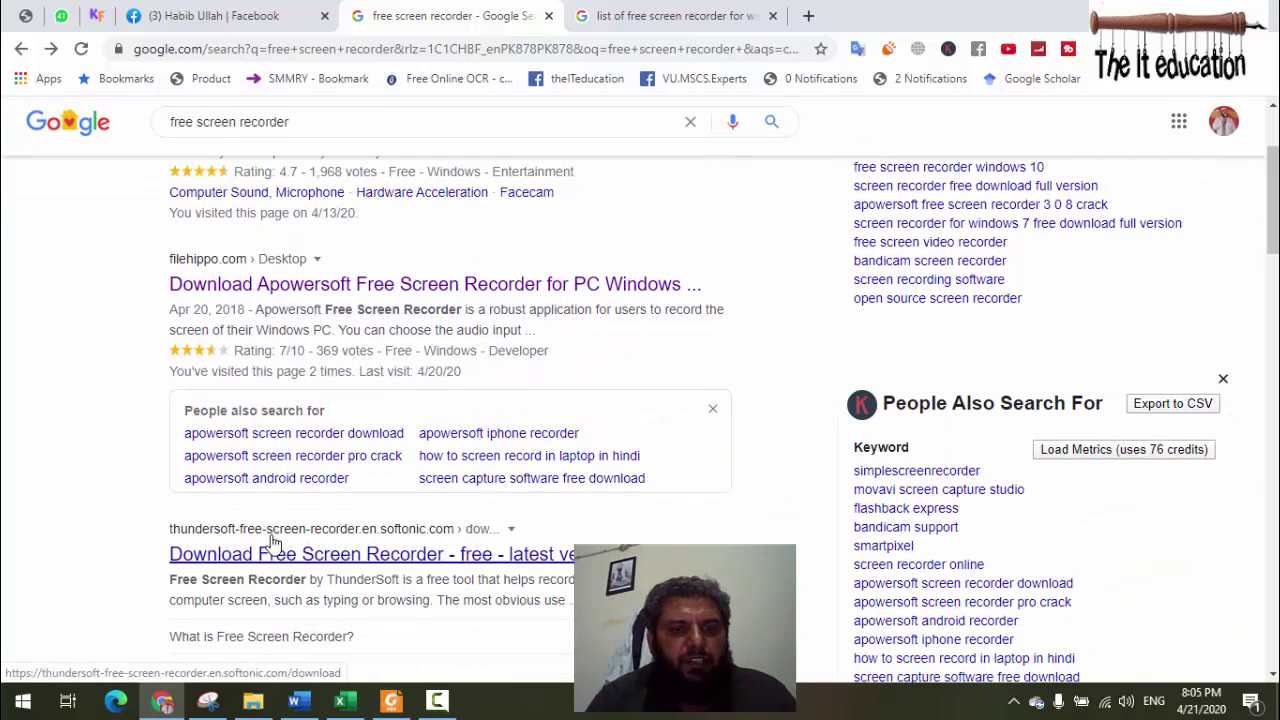
click(340, 568)
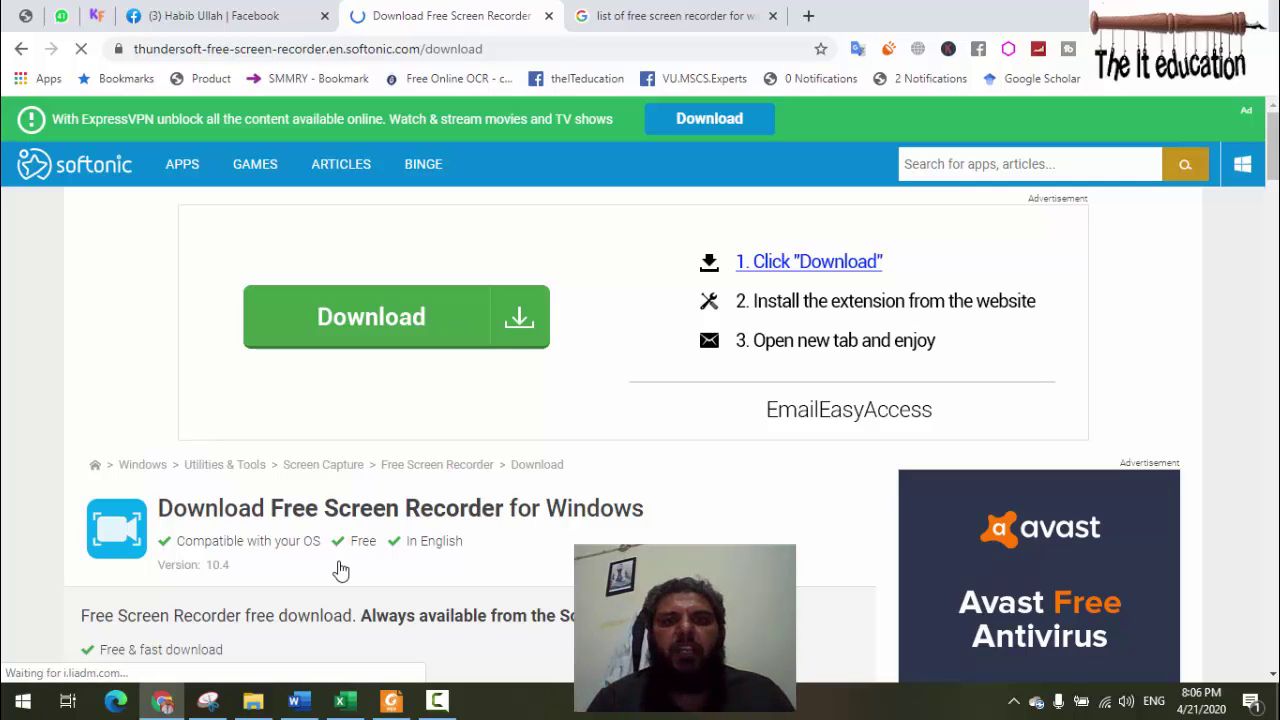
click(392, 700)
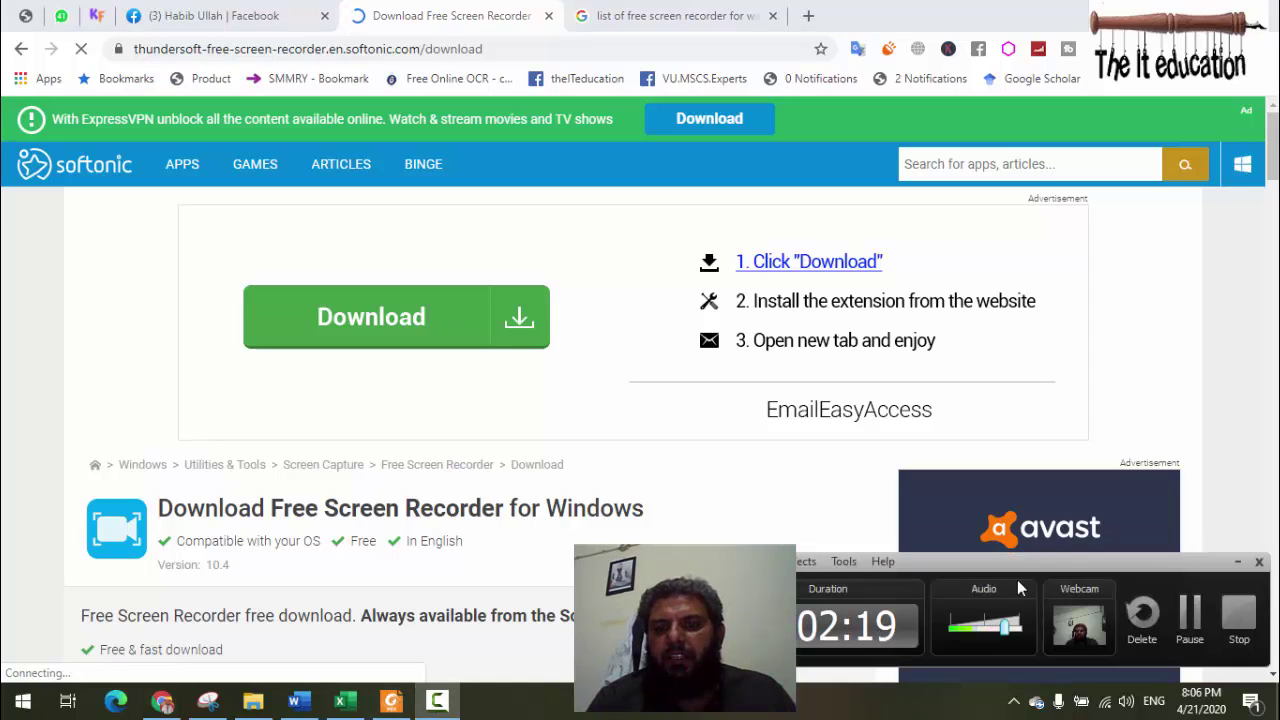
click(1237, 565)
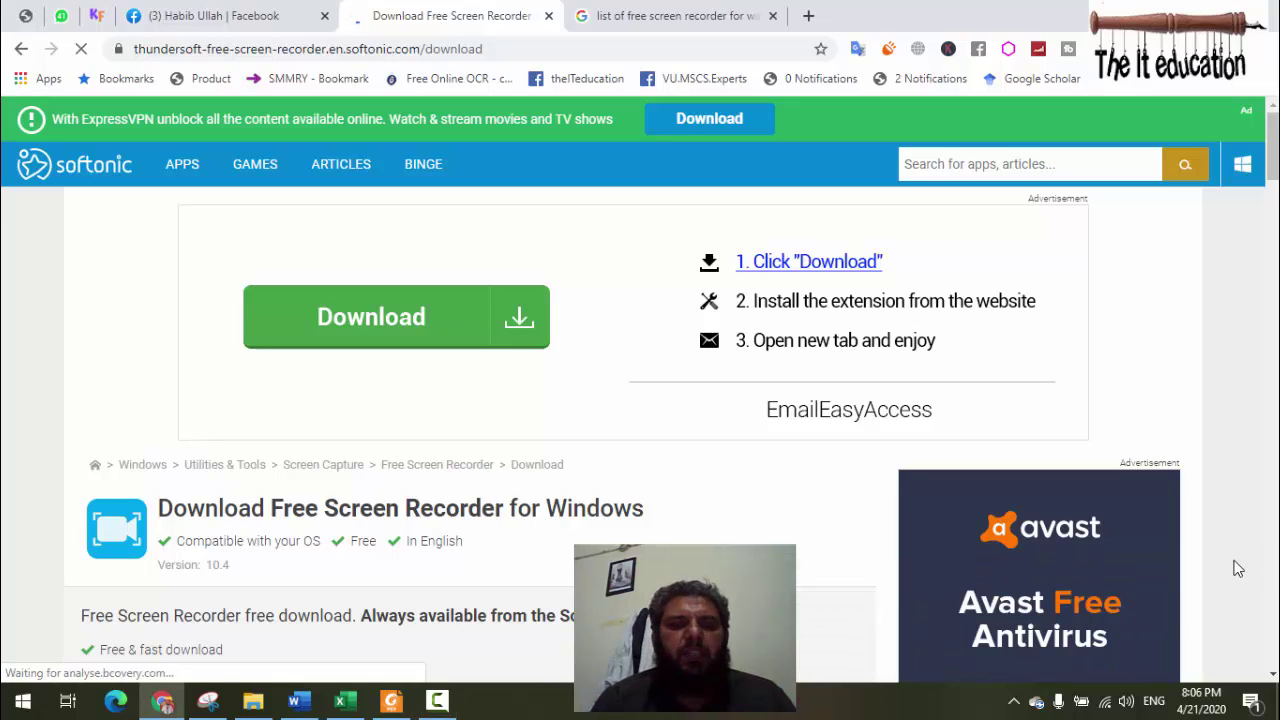
click(697, 20)
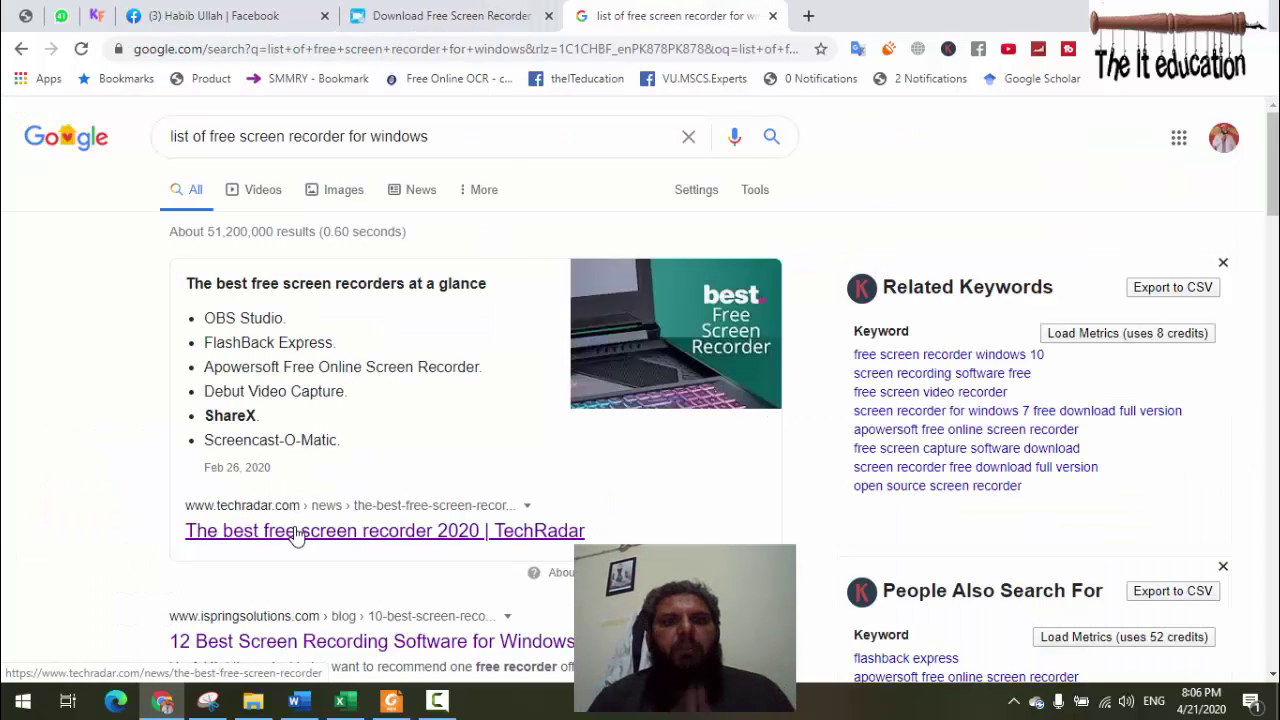
click(445, 16)
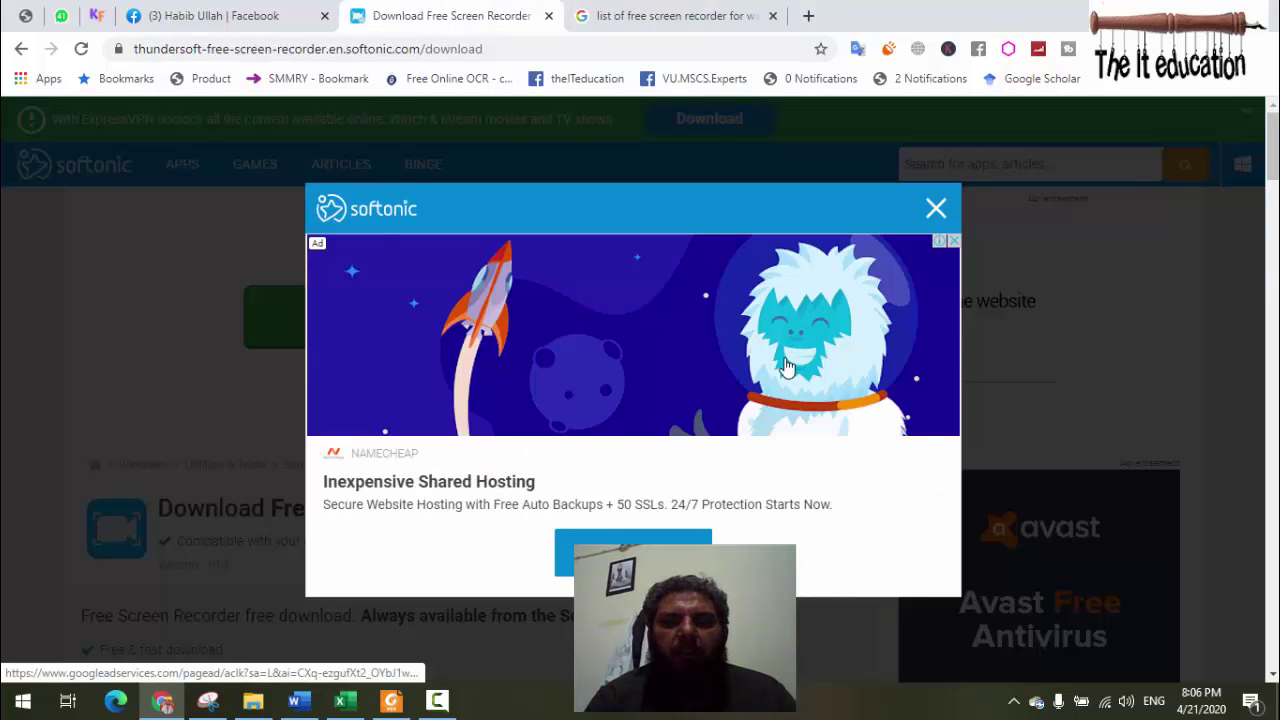
Dismiss the advertisement, start the free Windows download of Free Screen Recorder, and view the browser's download list
click(936, 208)
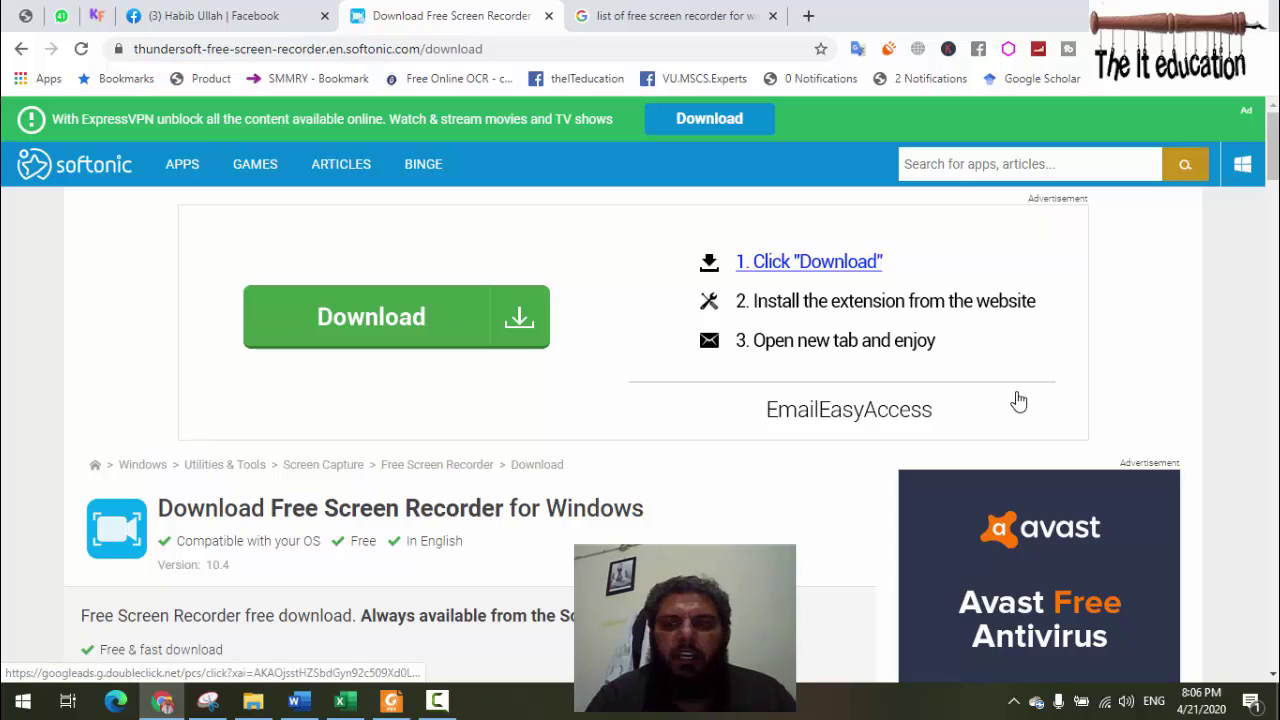
scroll(1018, 401, down, 3)
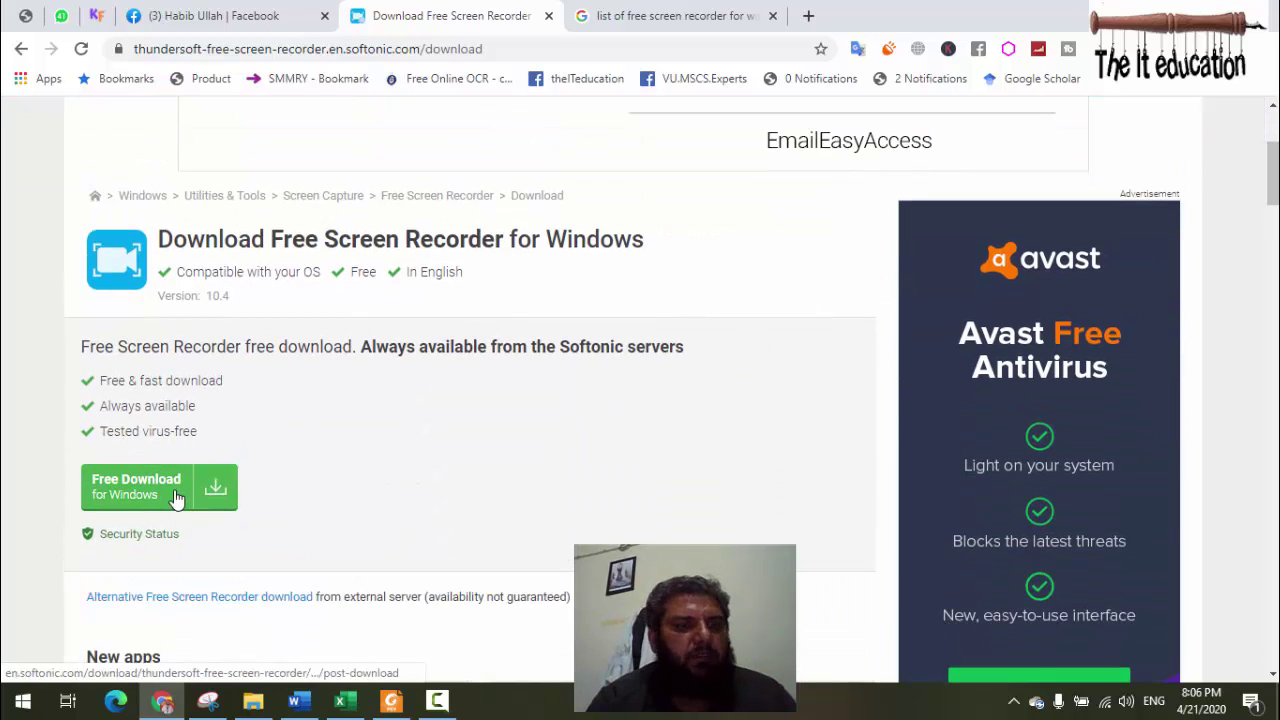
click(175, 498)
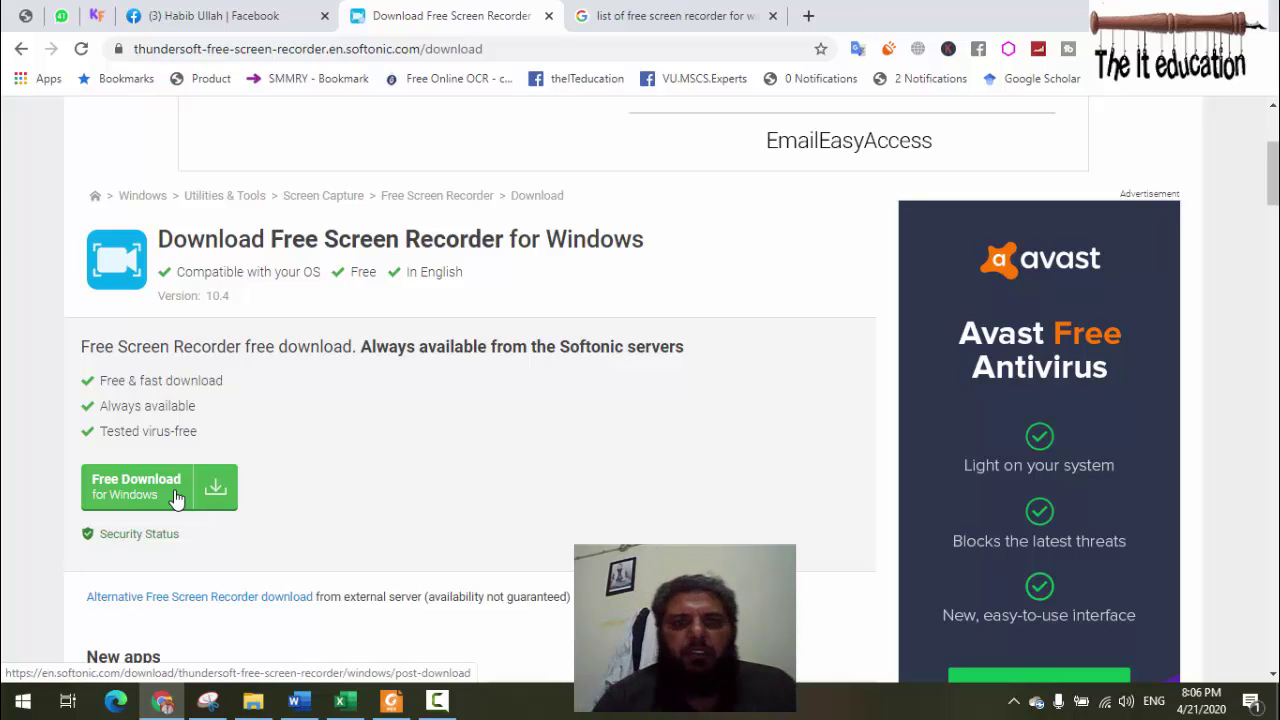
key(ctrl+j)
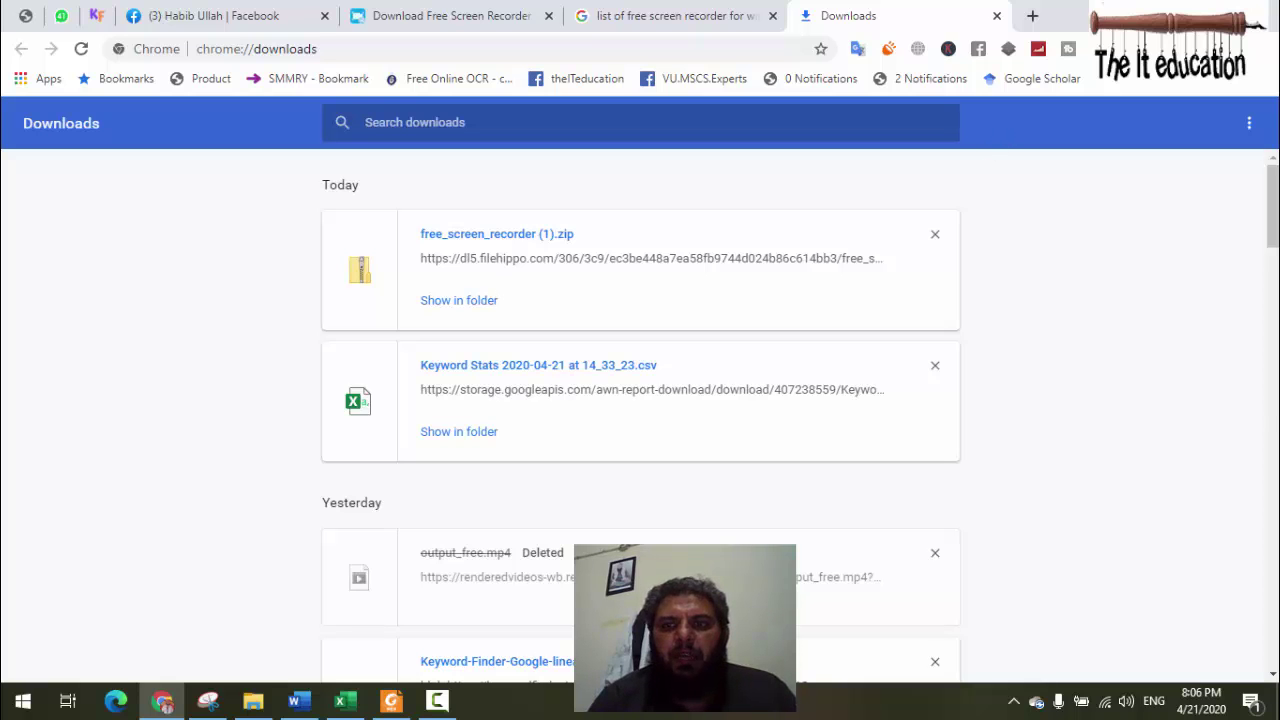
Minimize the browser and bring up the main window of Free Screen Recorder
click(1189, 15)
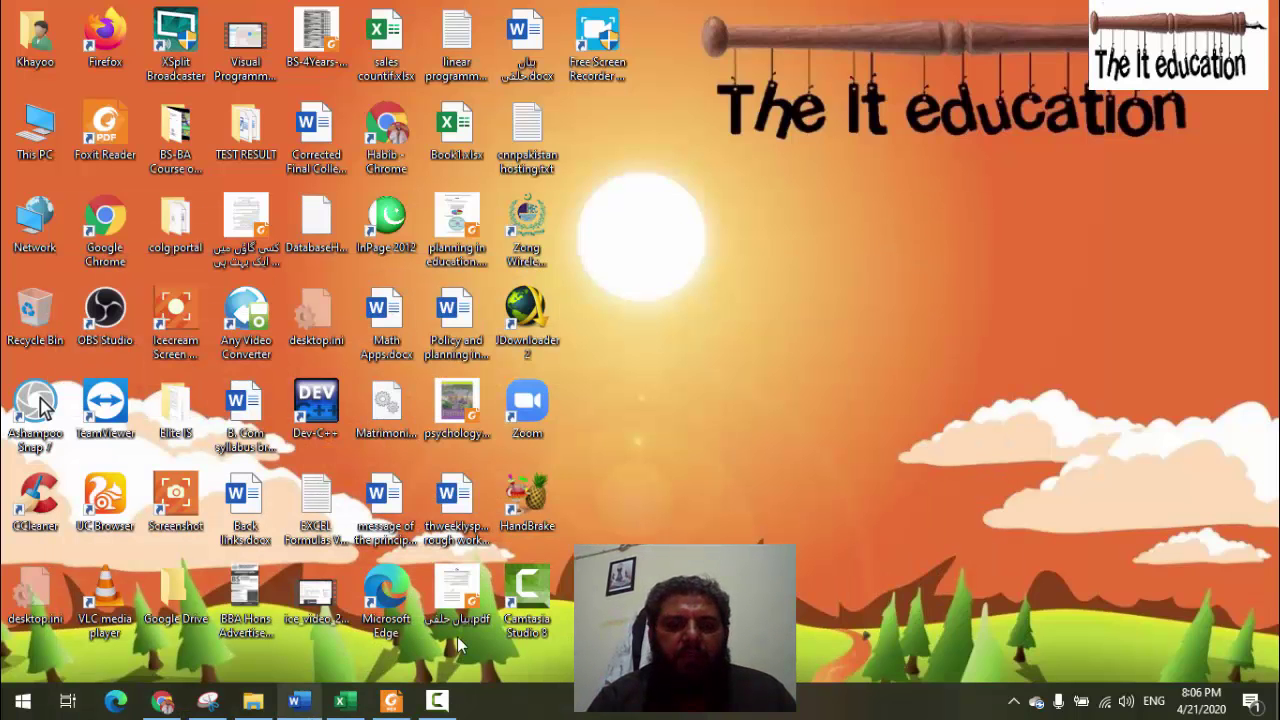
click(1013, 701)
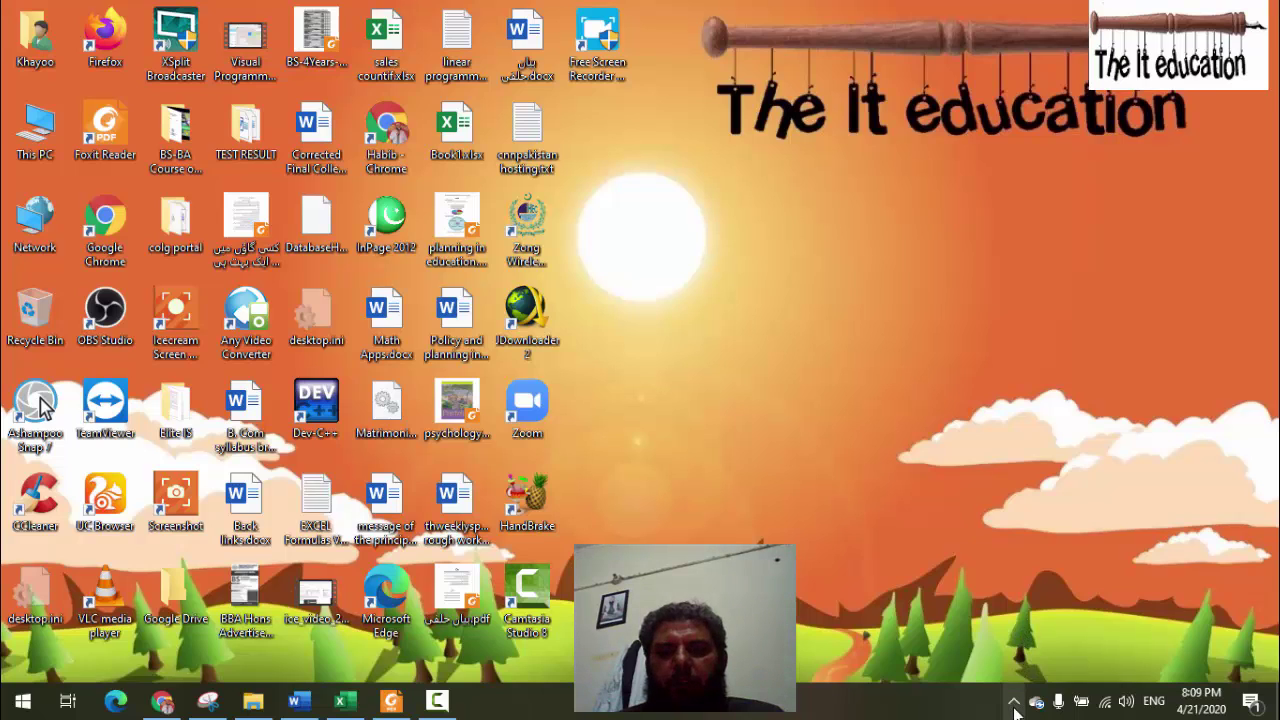
click(1013, 701)
click(1033, 664)
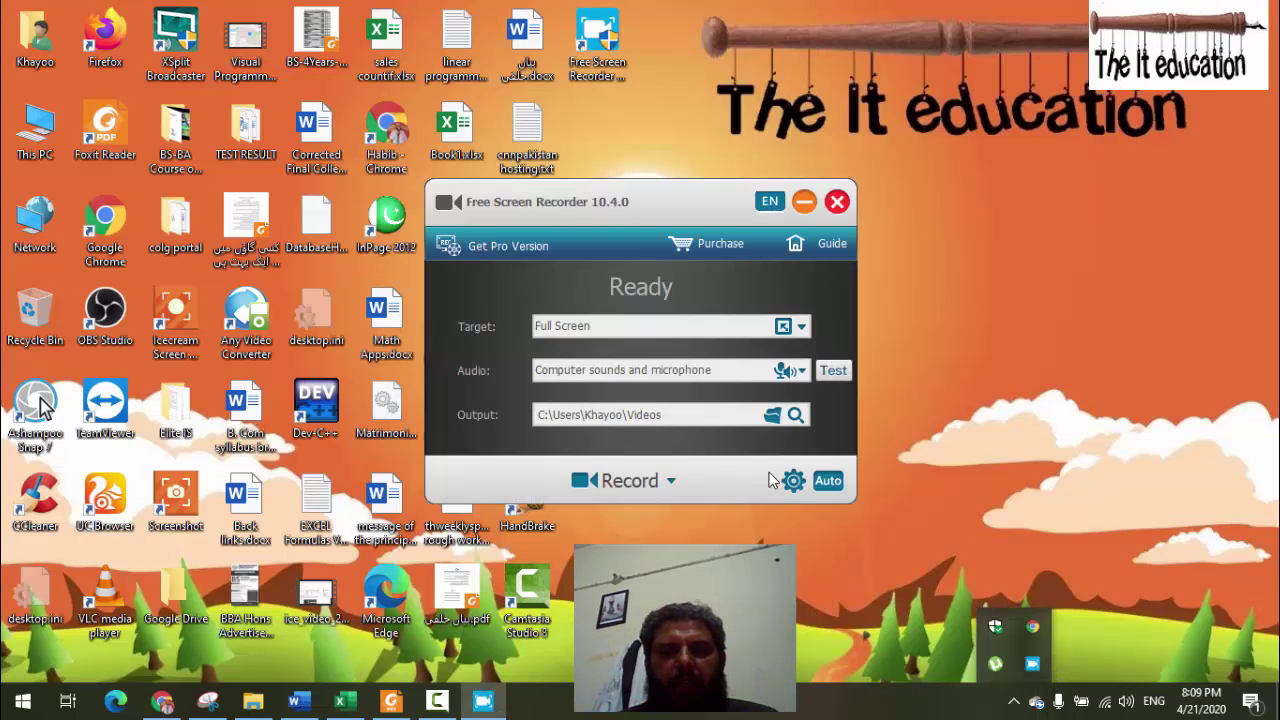
Examine the recording target options and the open Word, Foxit Reader, Excel and Chrome windows that a full-screen recording can capture
click(800, 326)
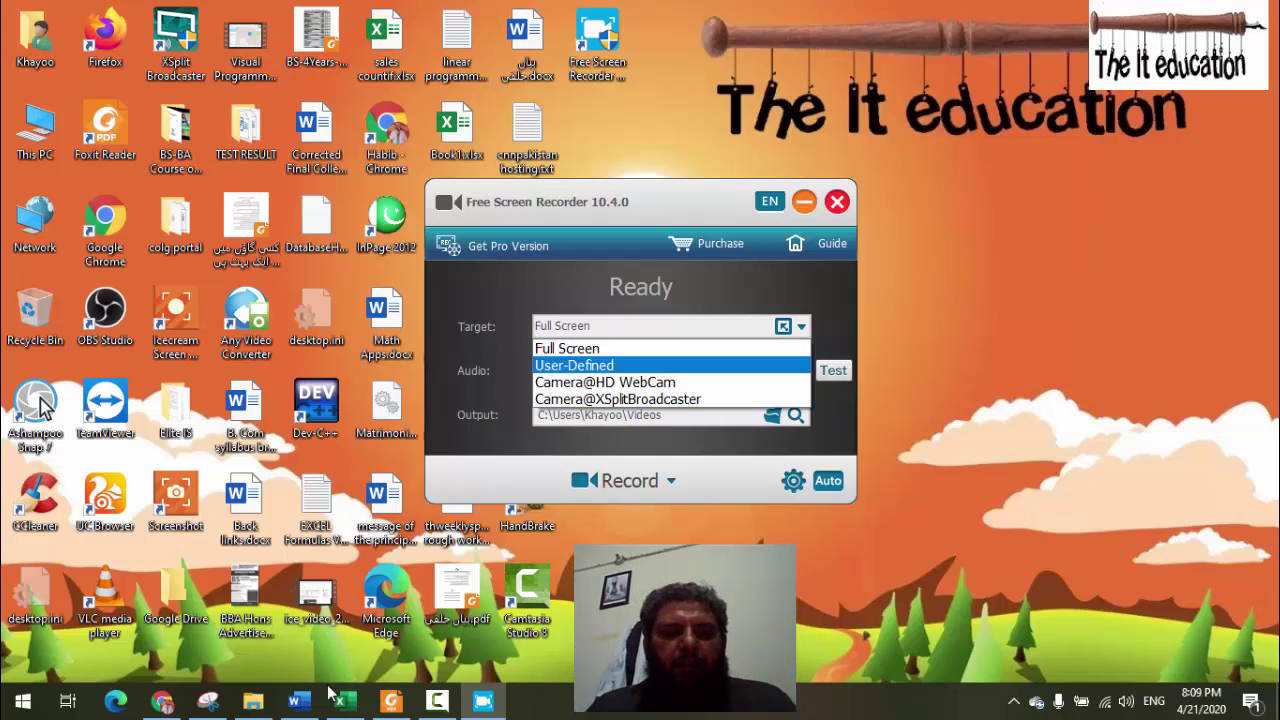
click(298, 701)
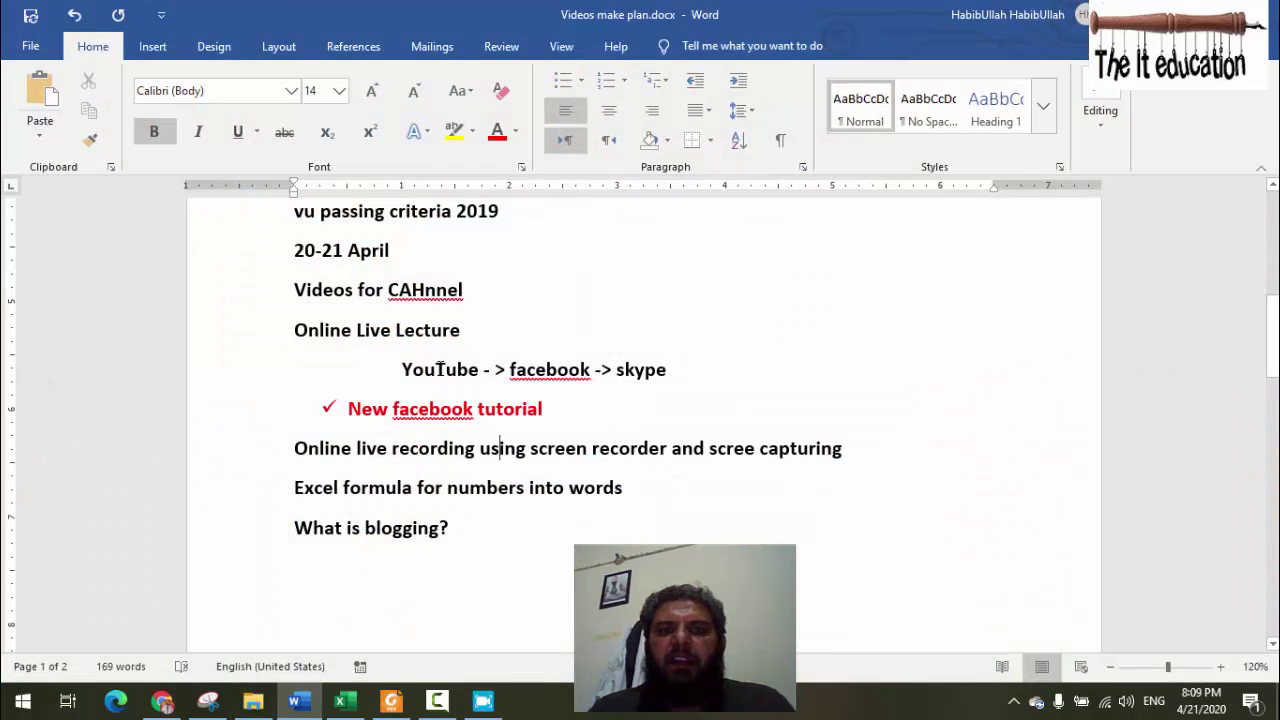
click(391, 701)
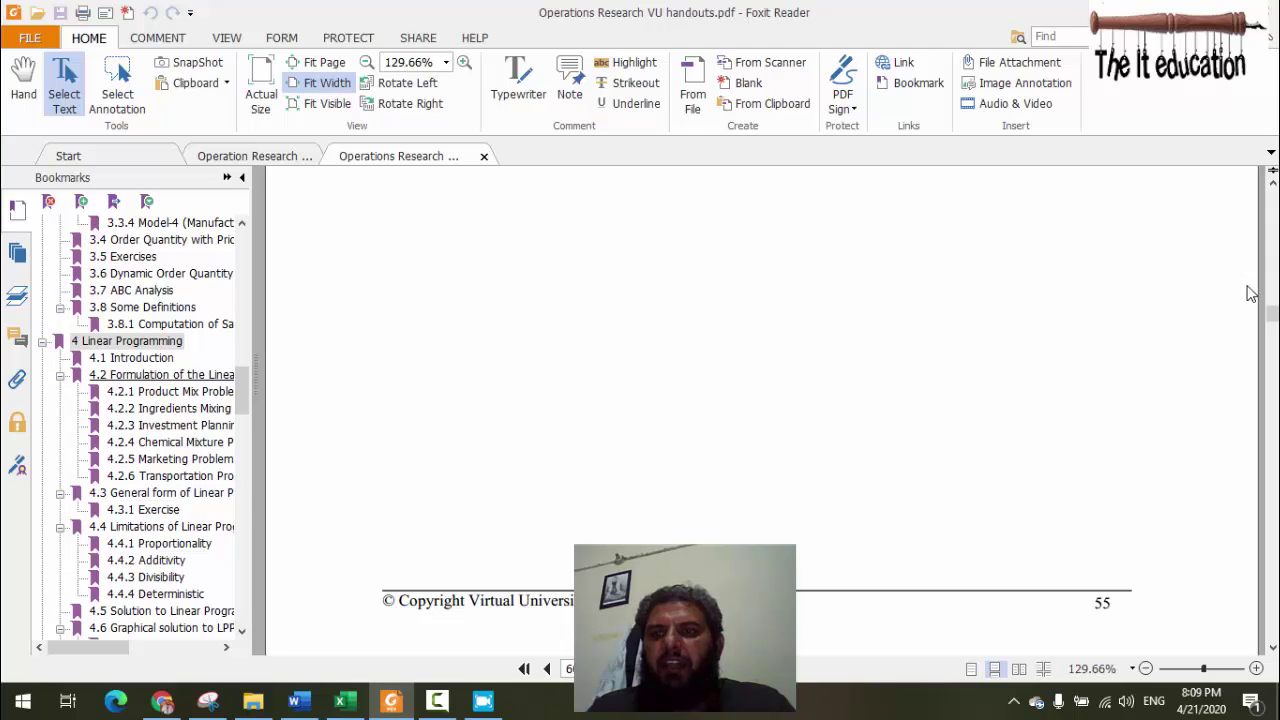
drag(1272, 314, 1272, 290)
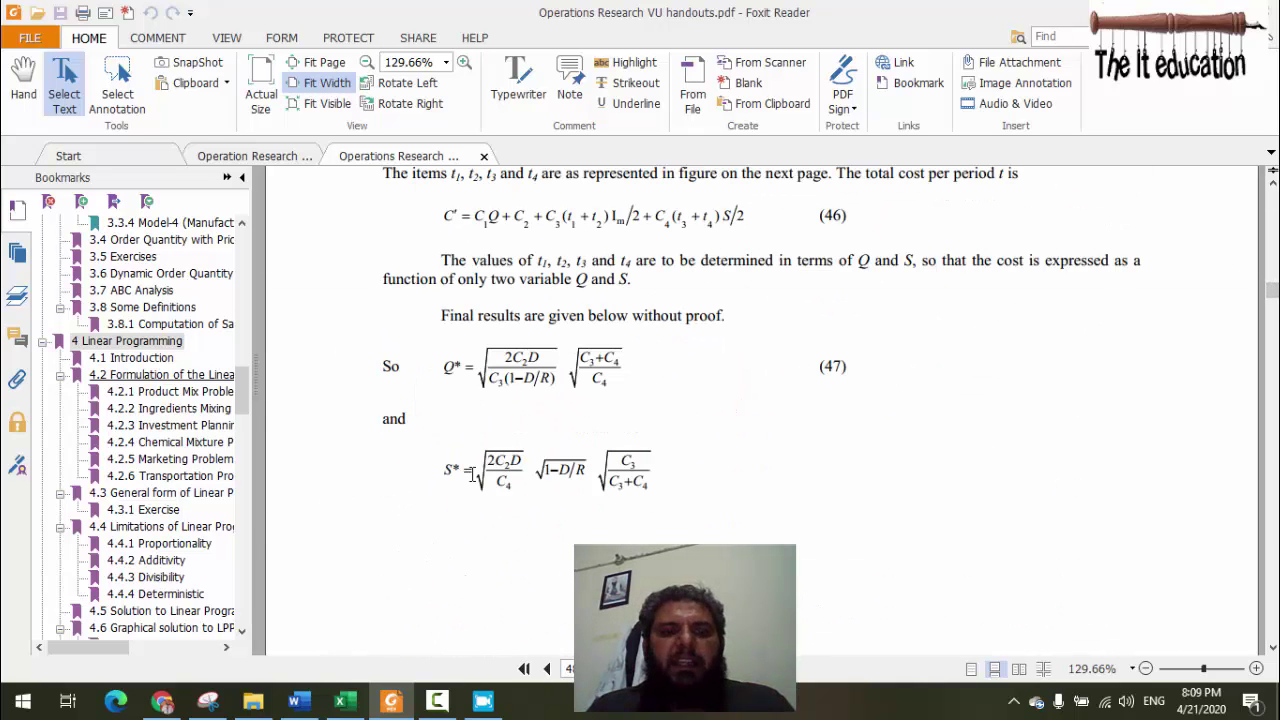
click(341, 701)
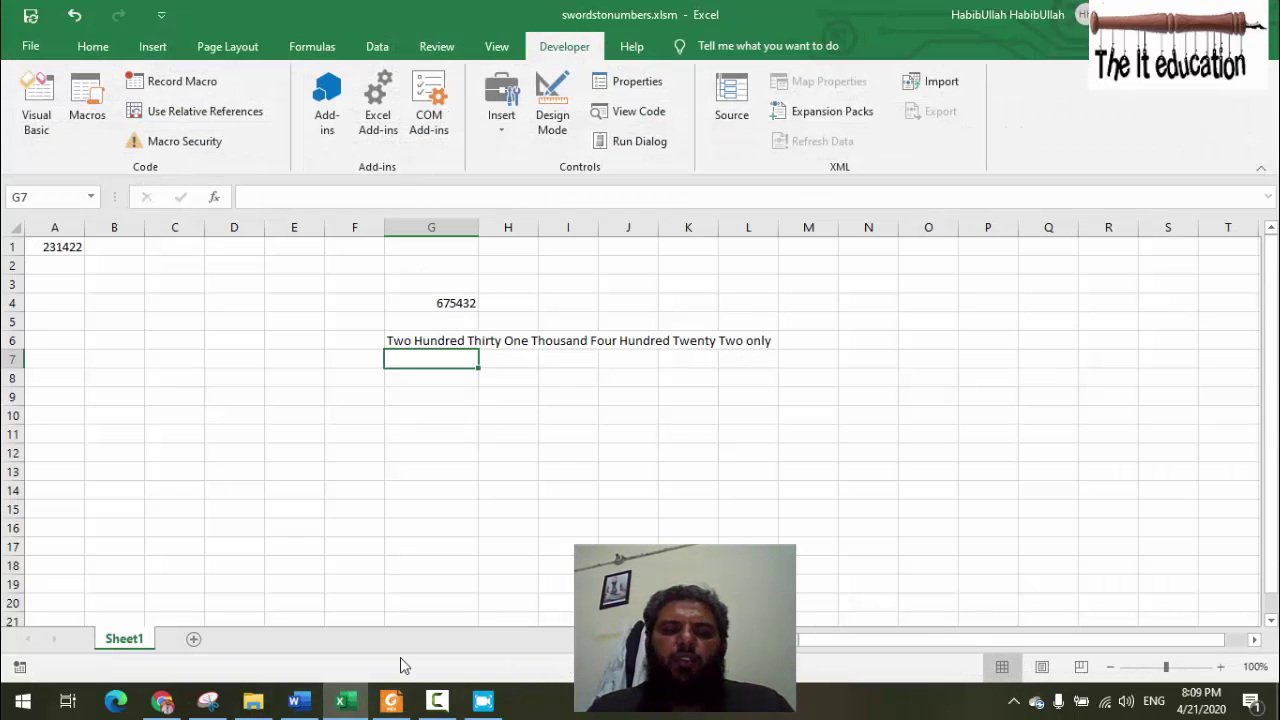
click(162, 701)
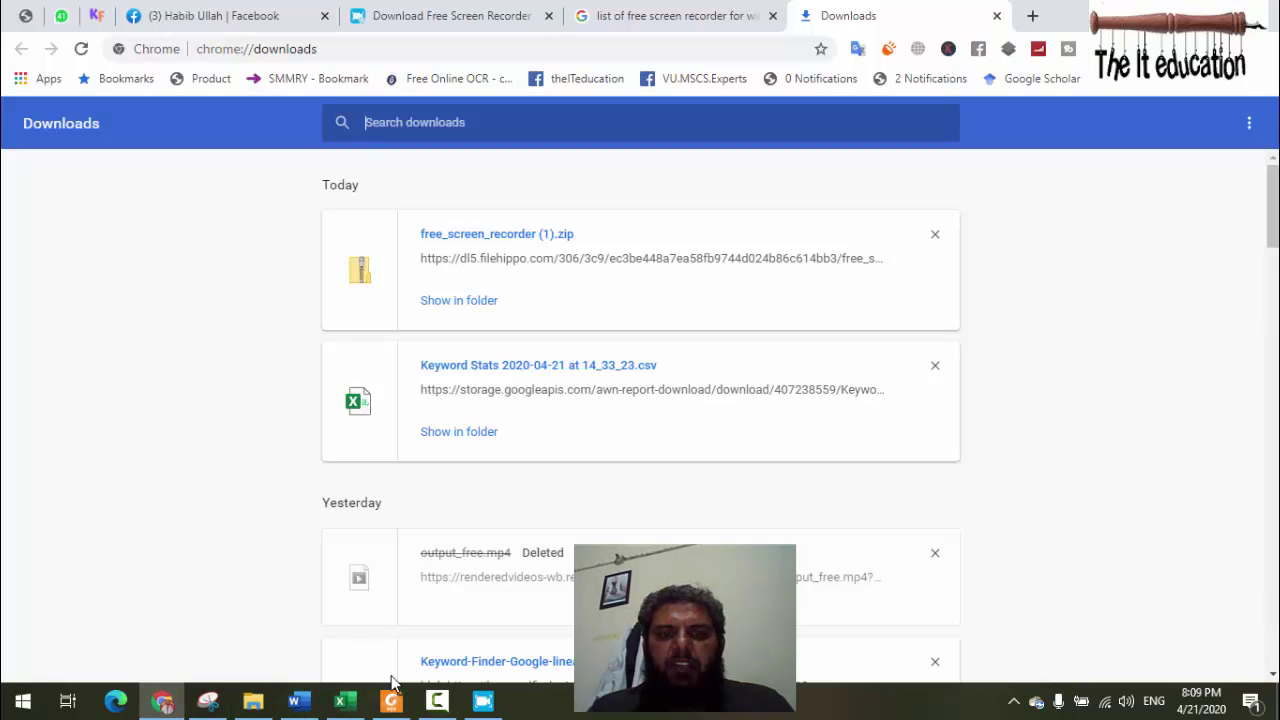
click(483, 701)
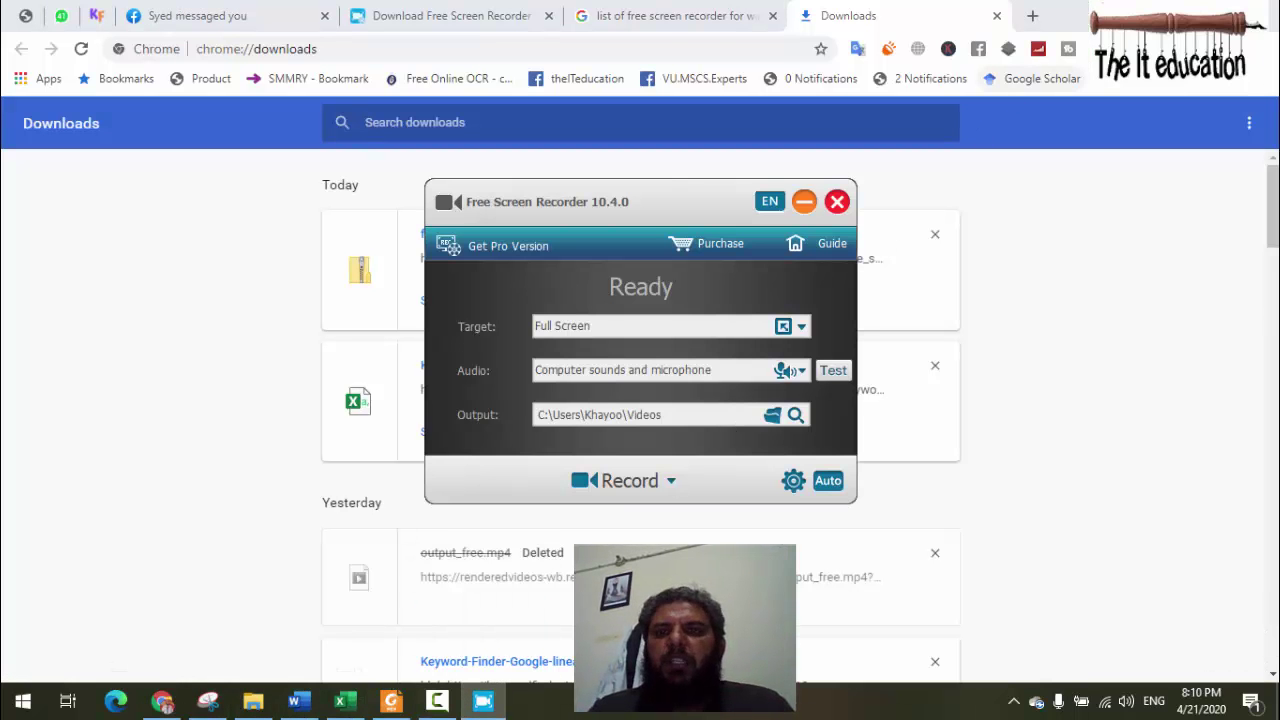
key(alt+Tab)
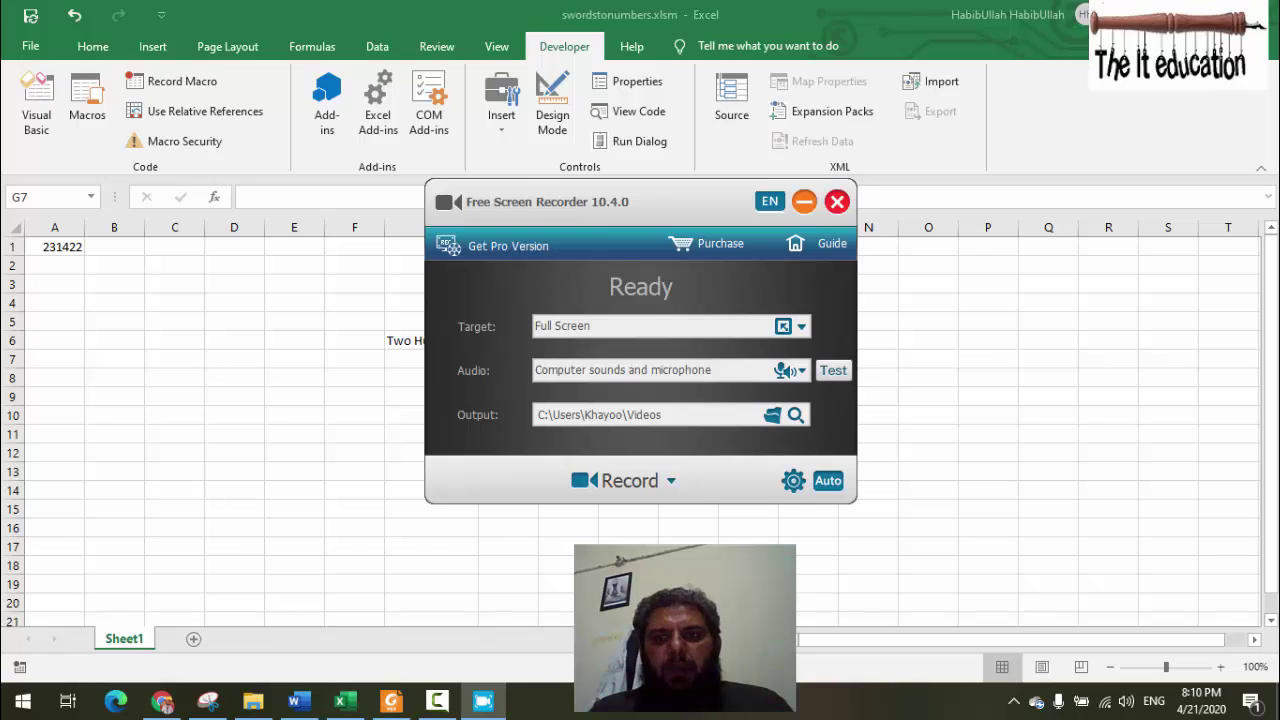
key(alt+Tab)
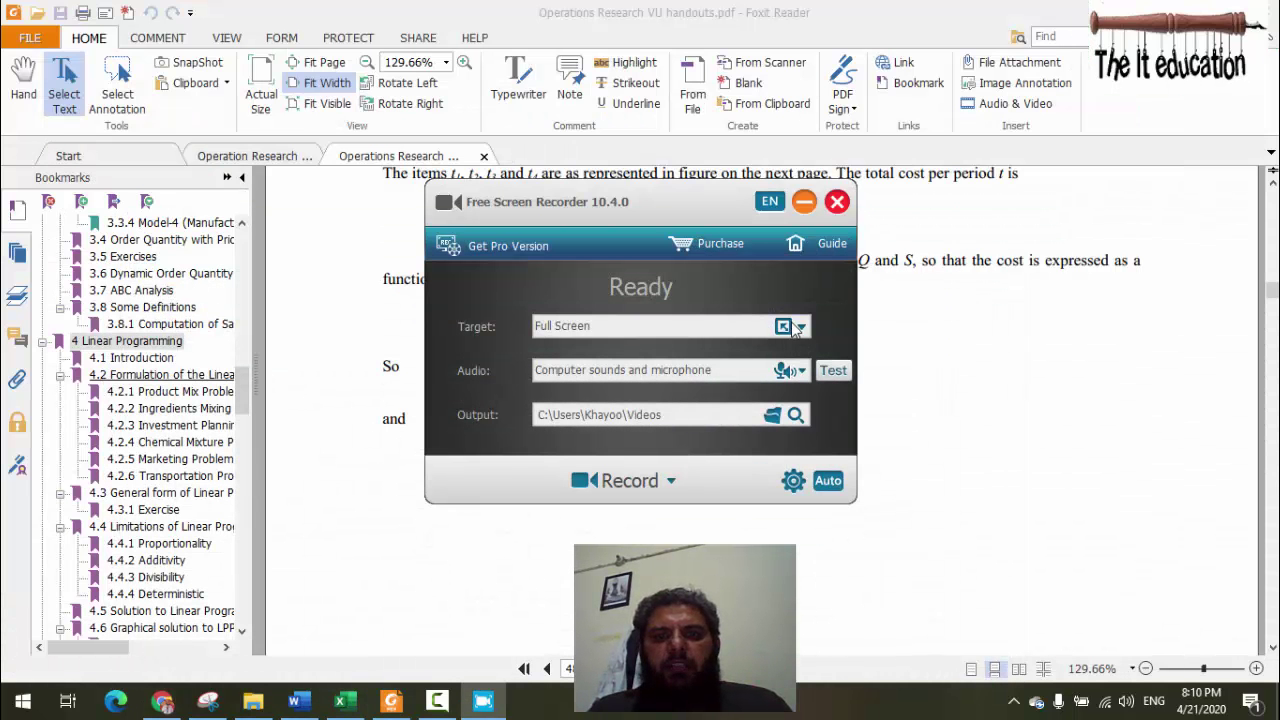
Set the recording target to Full Screen and start recording
click(798, 327)
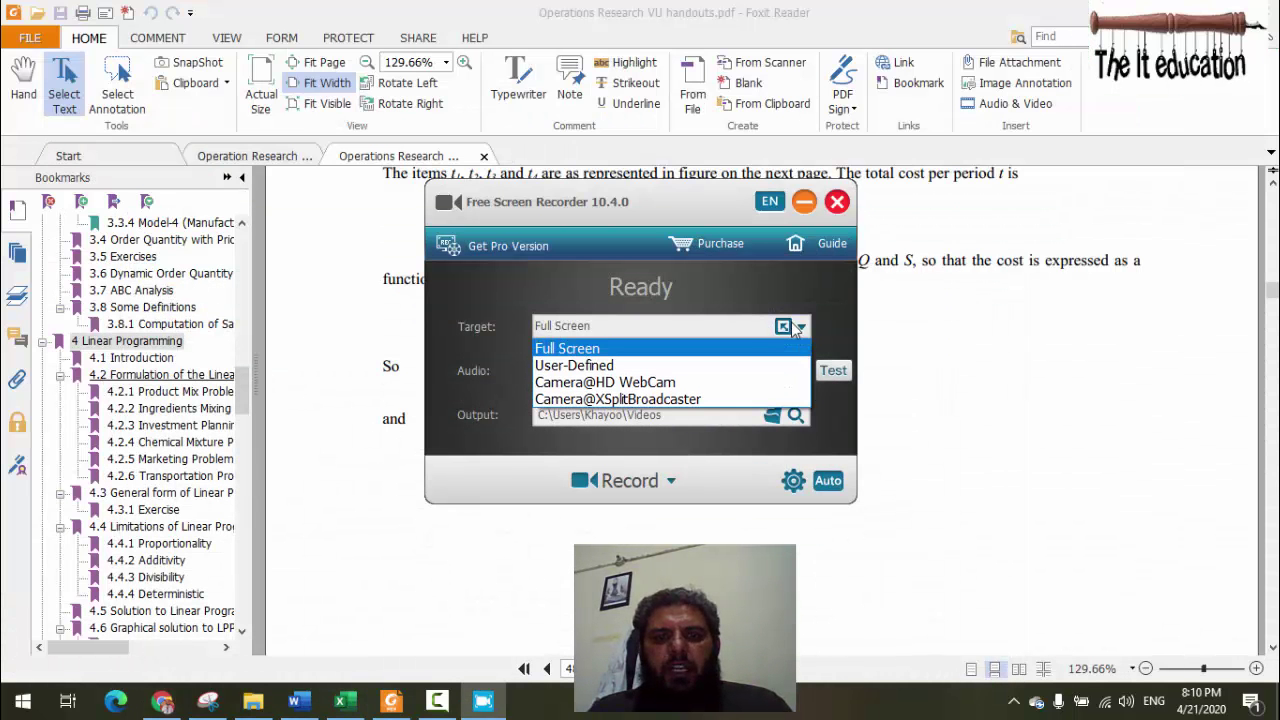
click(656, 348)
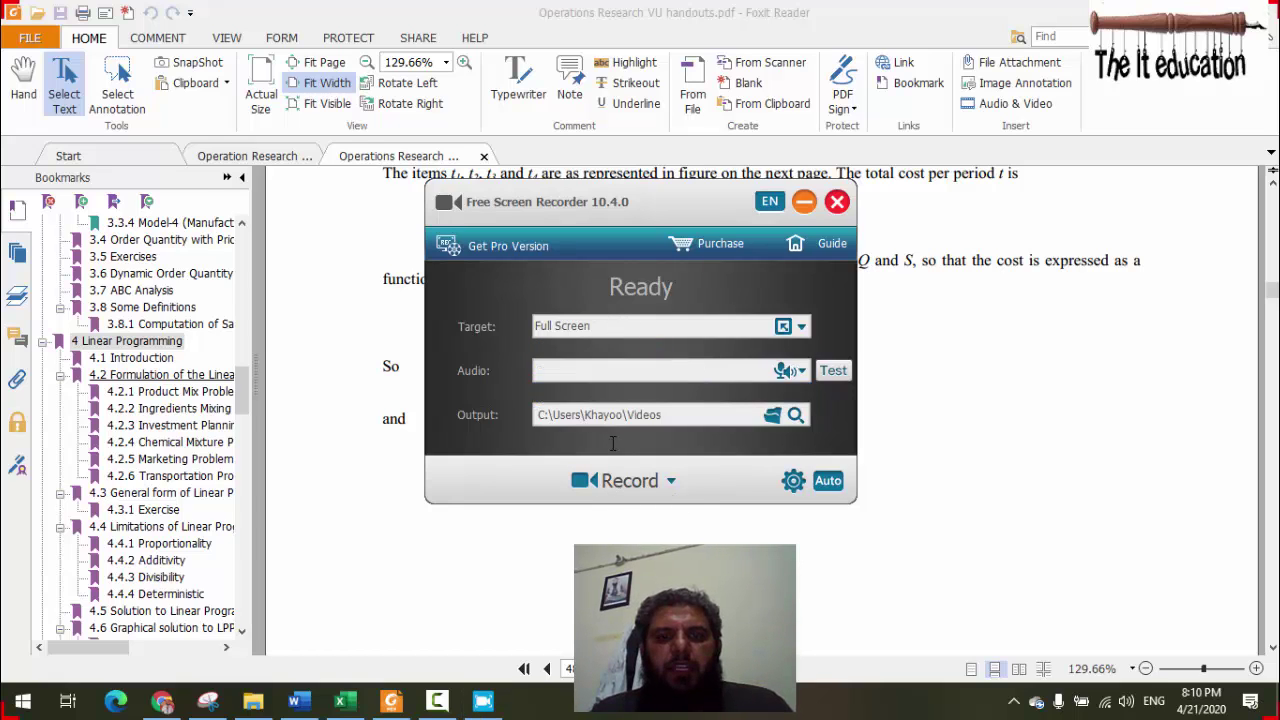
click(596, 484)
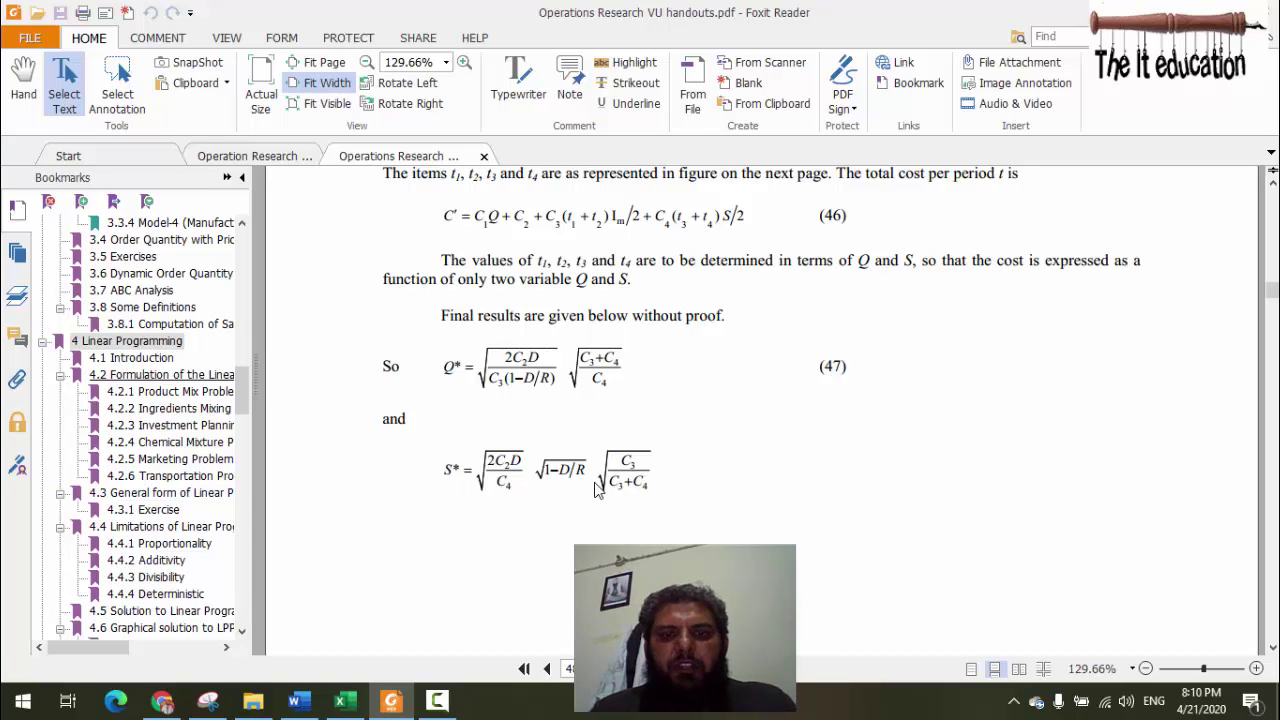
Stop the running full-screen recording
click(1013, 701)
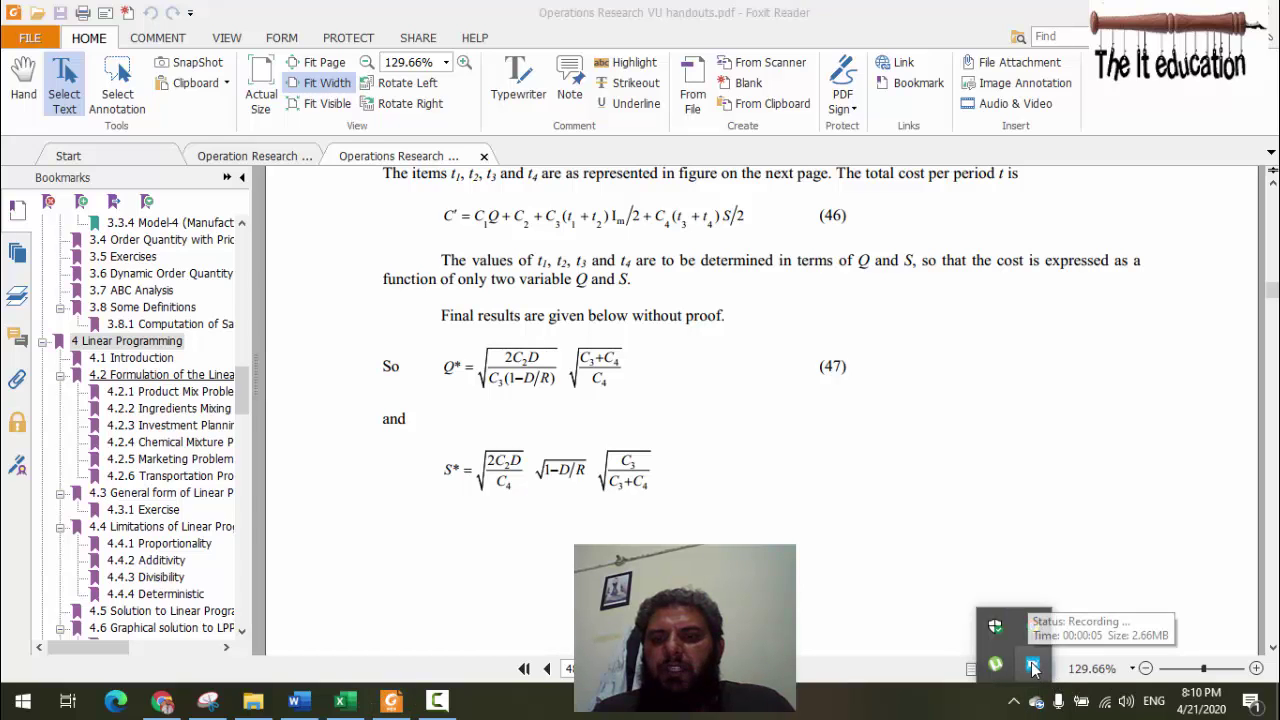
right_click(1031, 662)
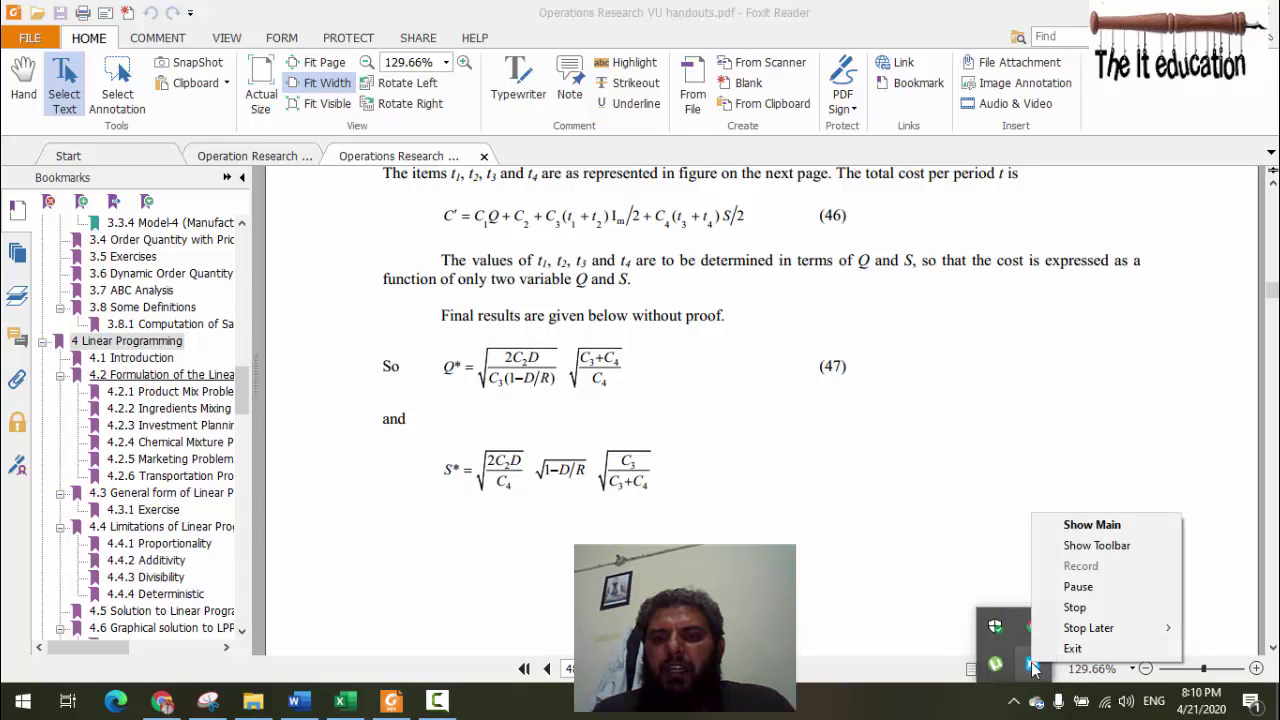
click(1076, 607)
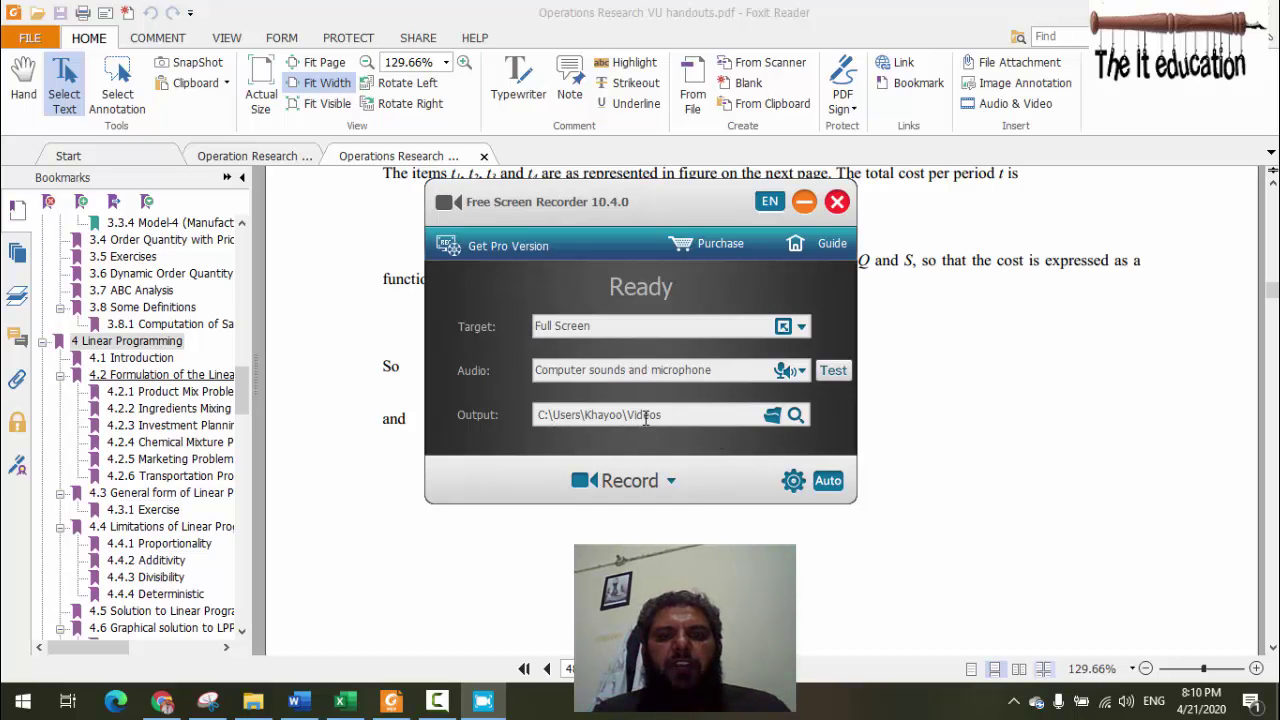
key(super+d)
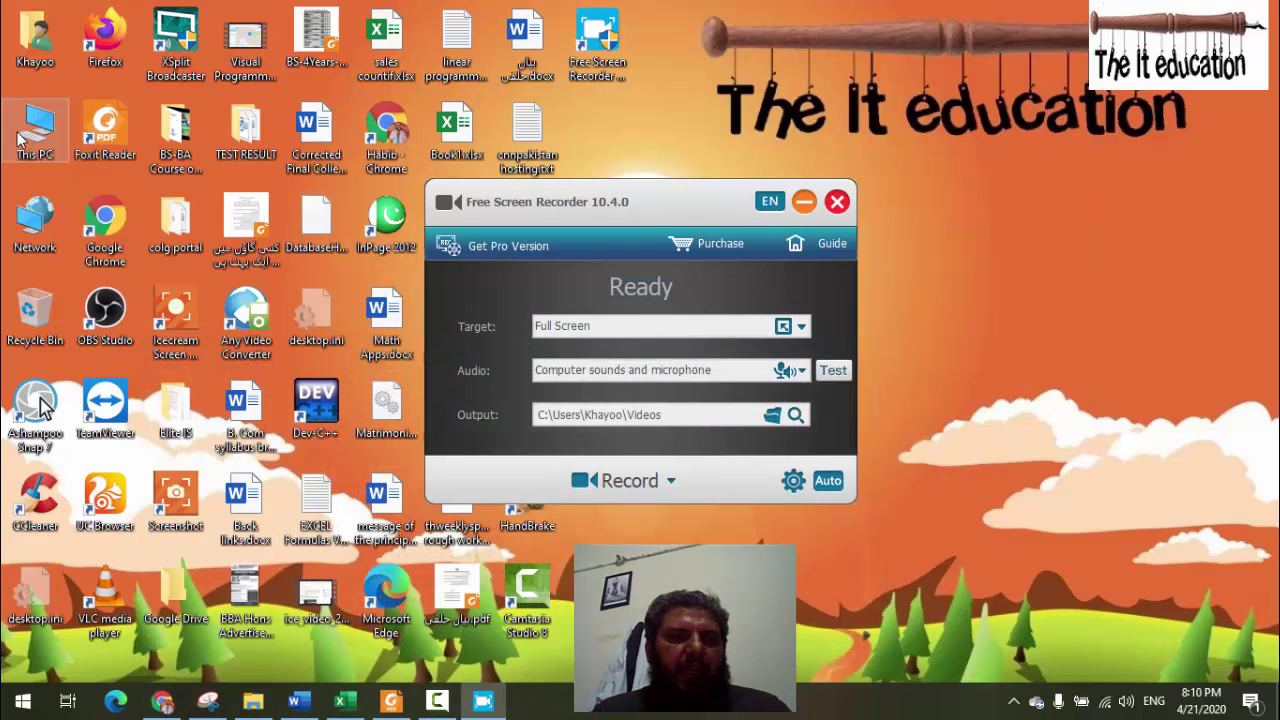
double_click(33, 60)
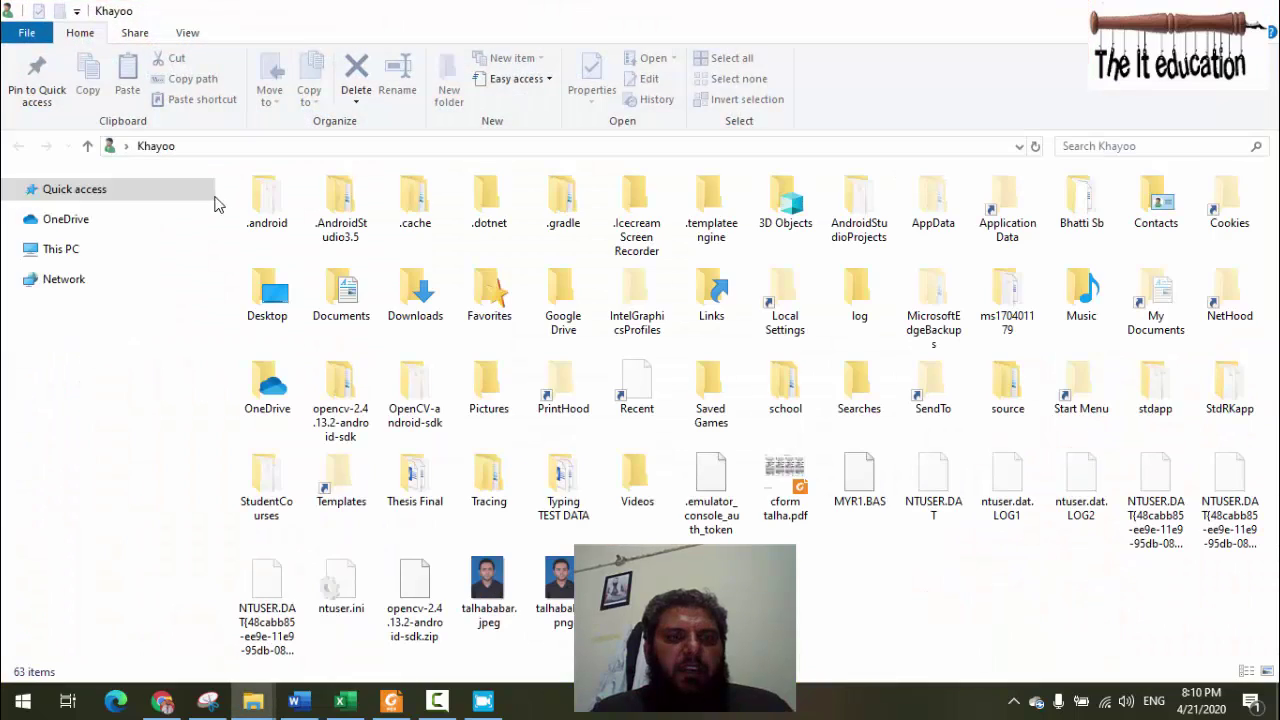
click(61, 346)
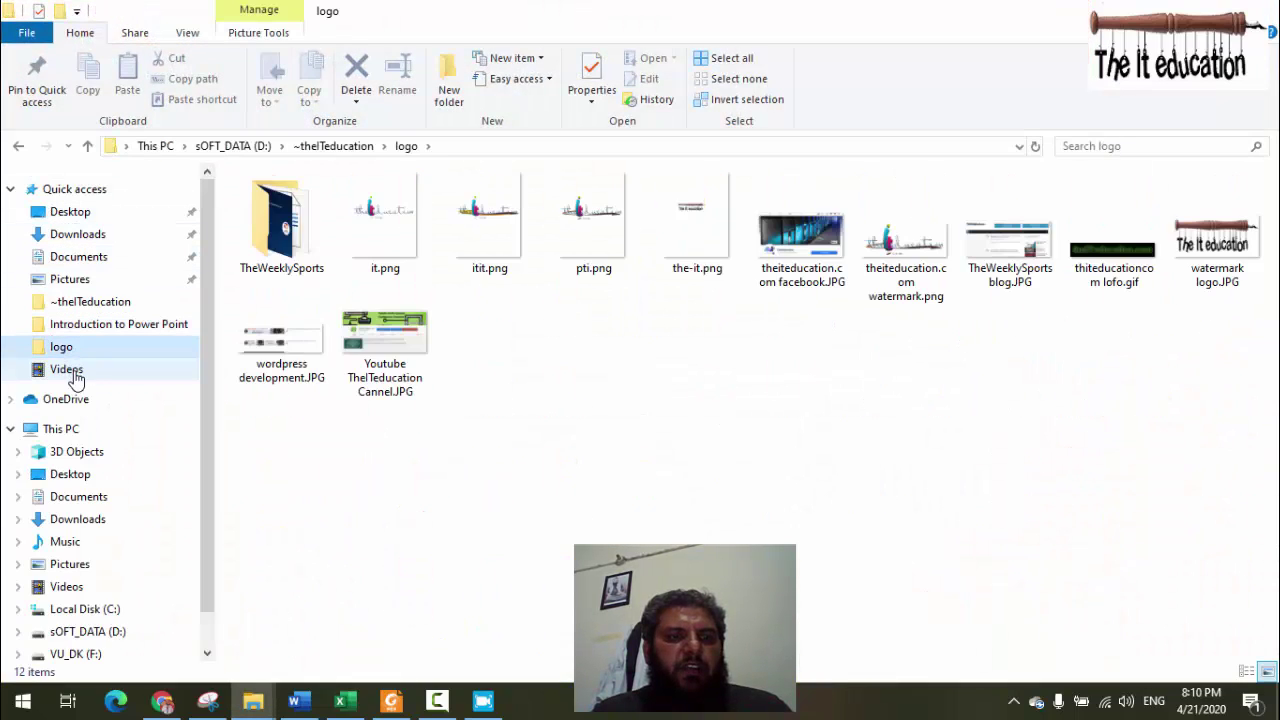
click(66, 369)
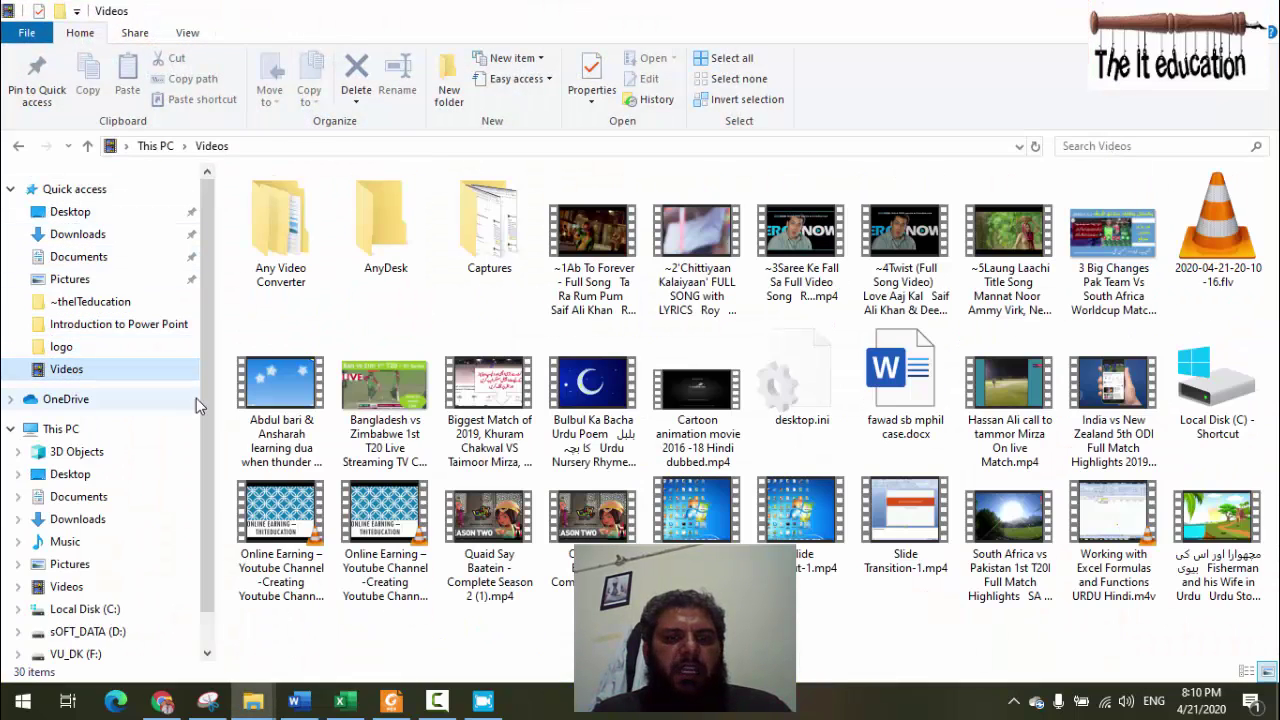
double_click(1220, 258)
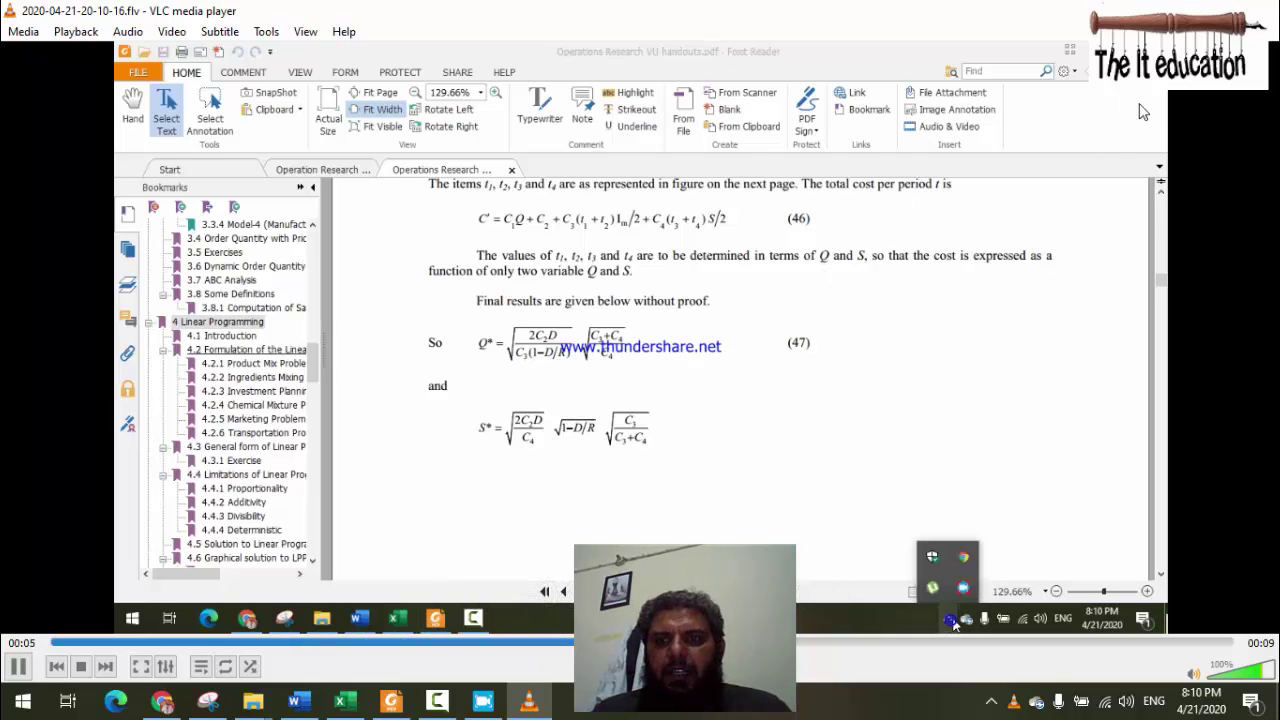
key(ctrl+q)
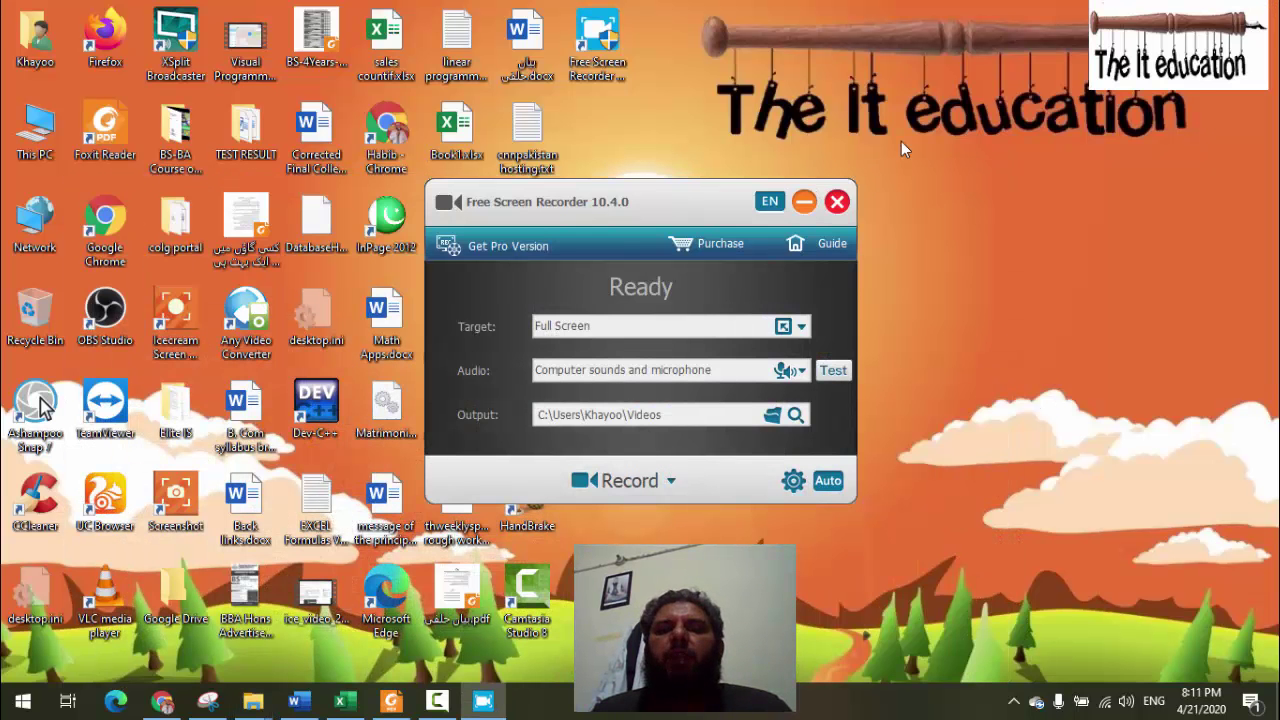
click(805, 202)
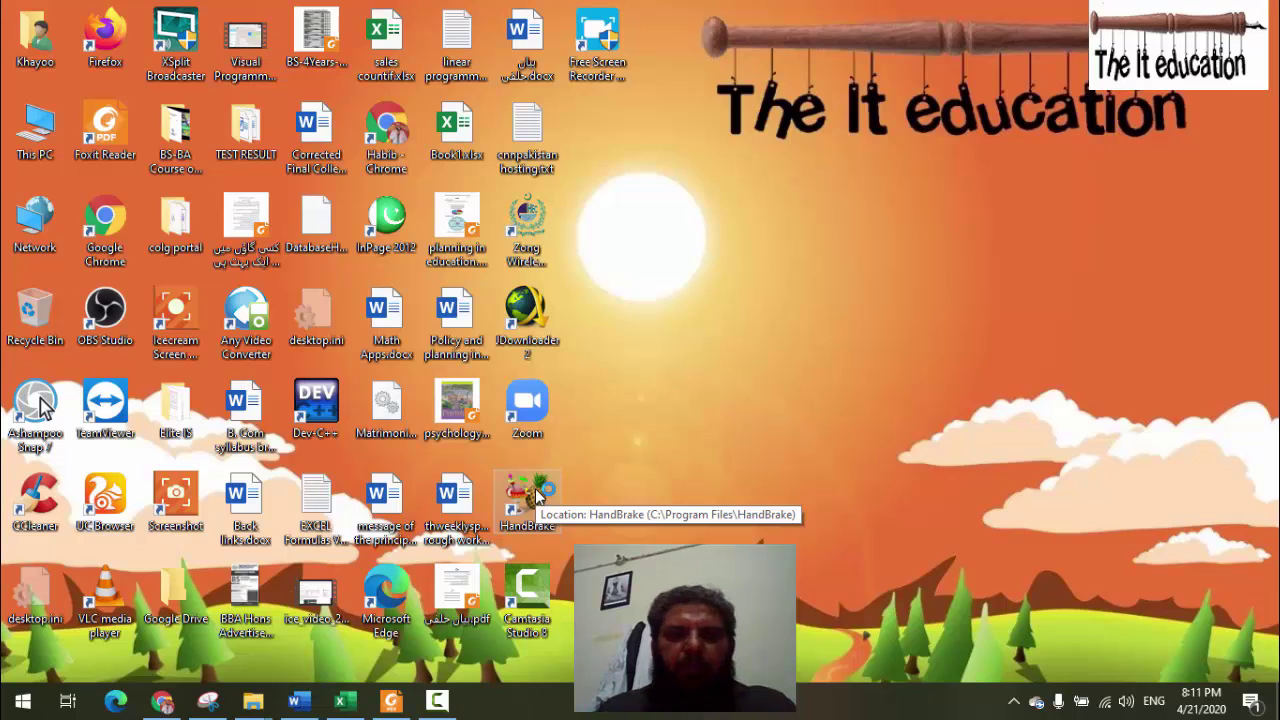
double_click(535, 488)
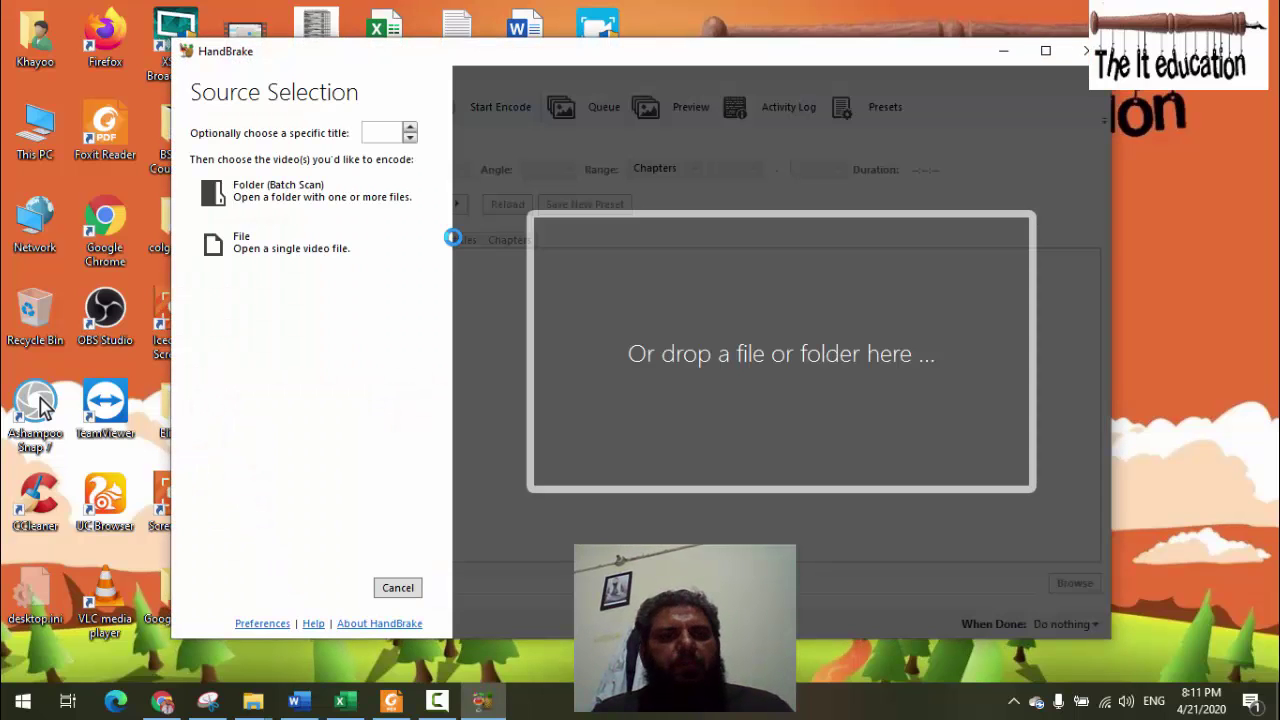
click(320, 250)
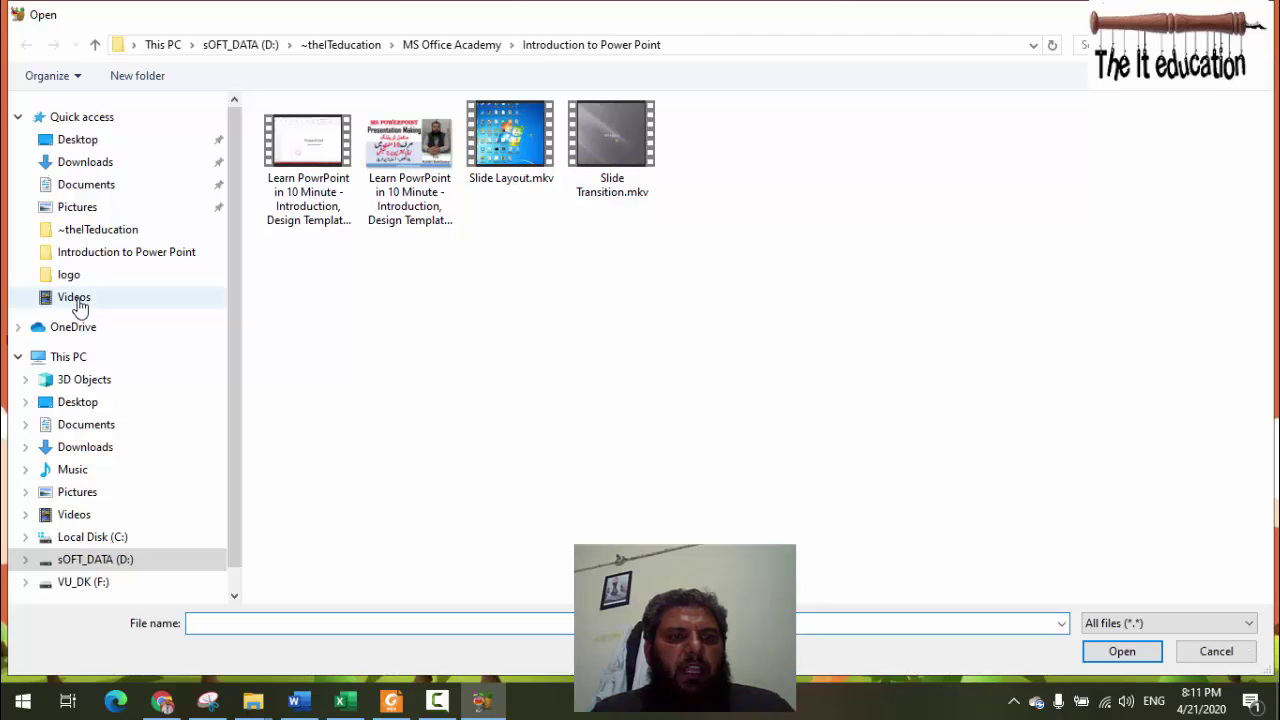
click(85, 303)
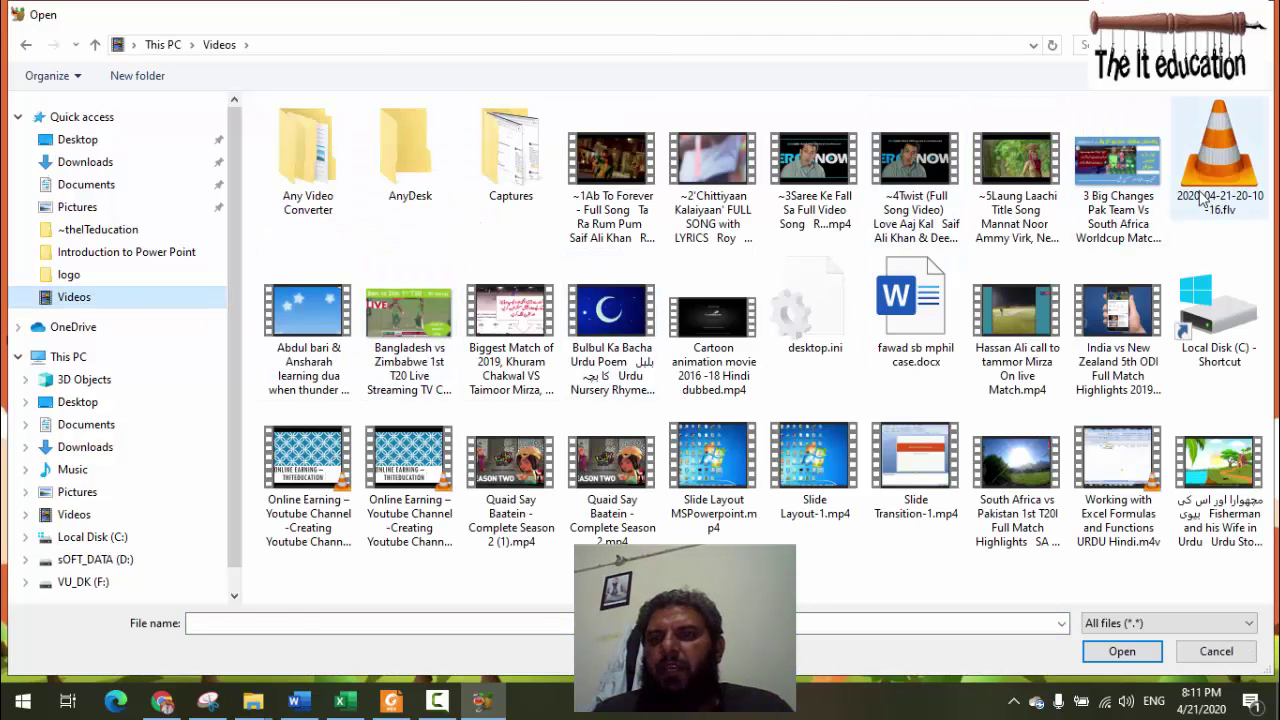
click(1203, 200)
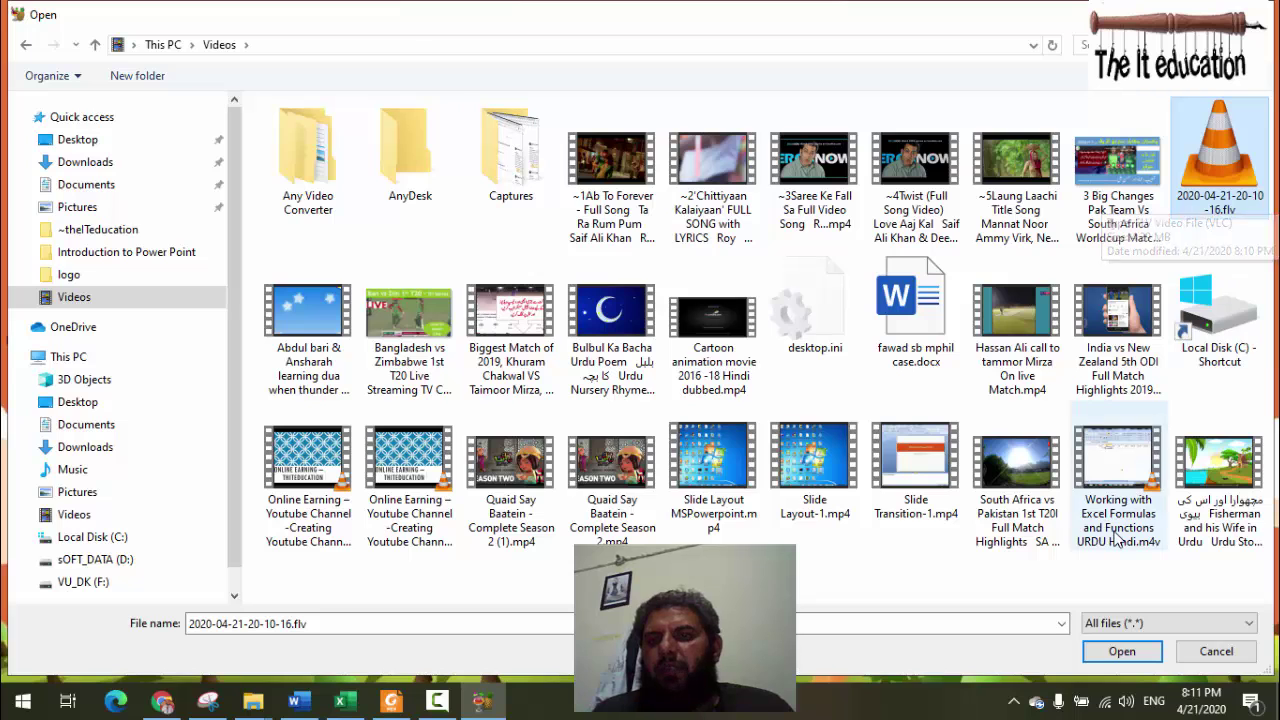
click(1120, 651)
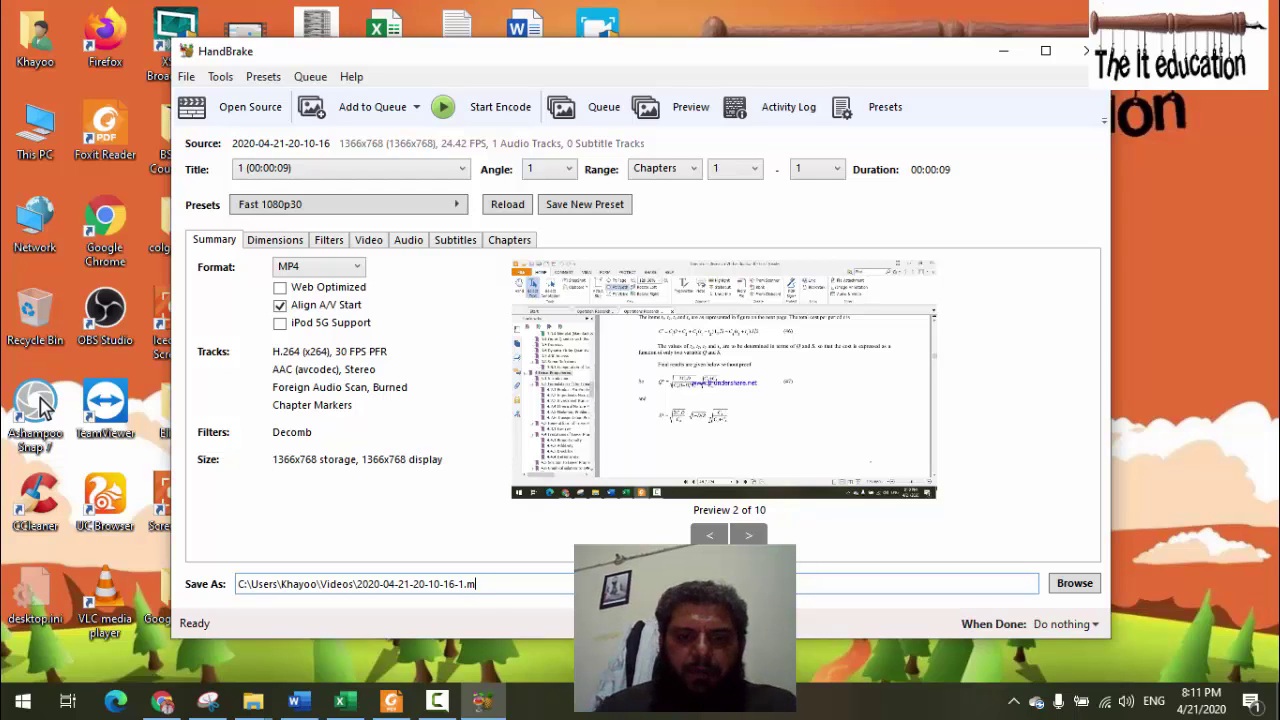
Choose the General preset Very Fast 480p30 and encode the recording to MP4
click(447, 207)
mouse_move(596, 215)
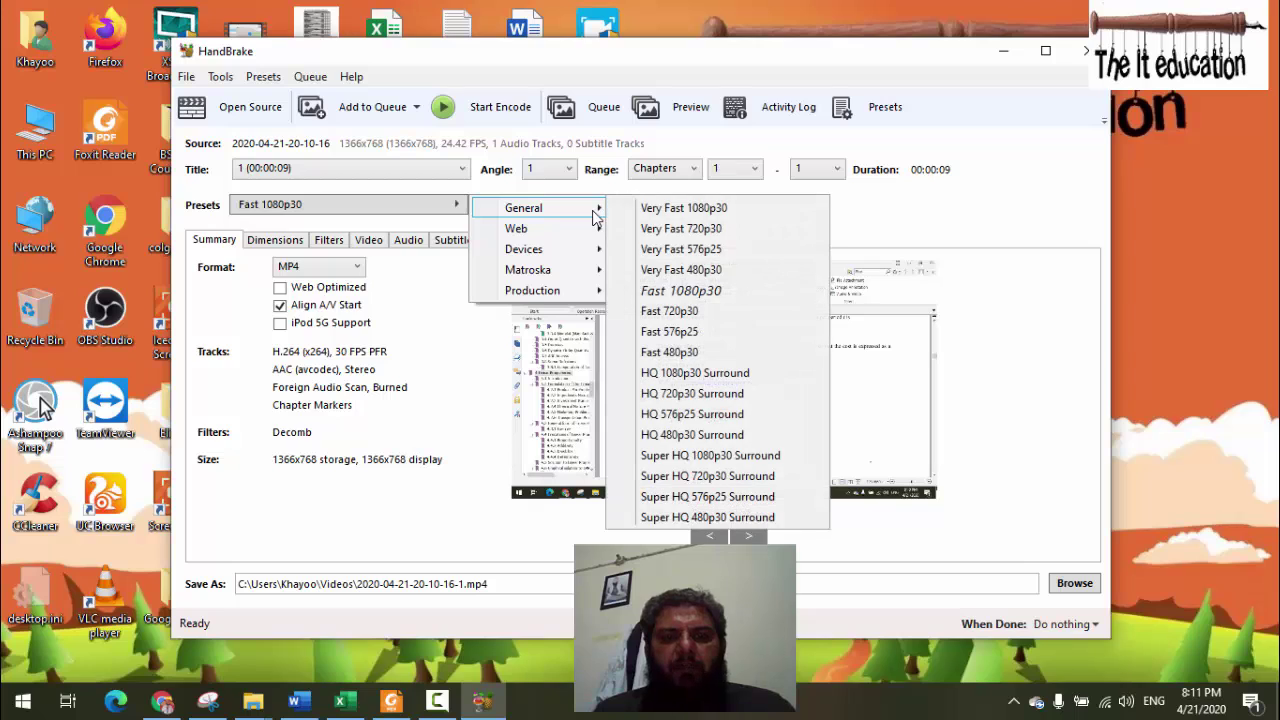
click(686, 272)
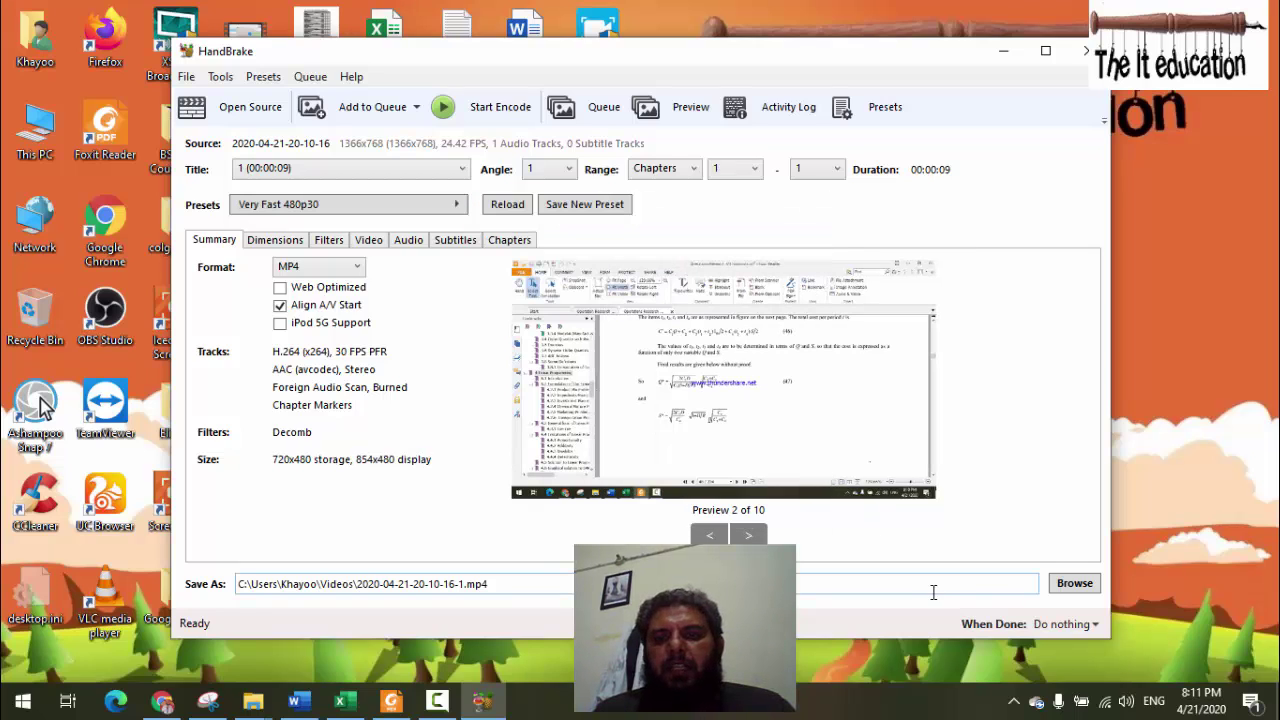
click(483, 112)
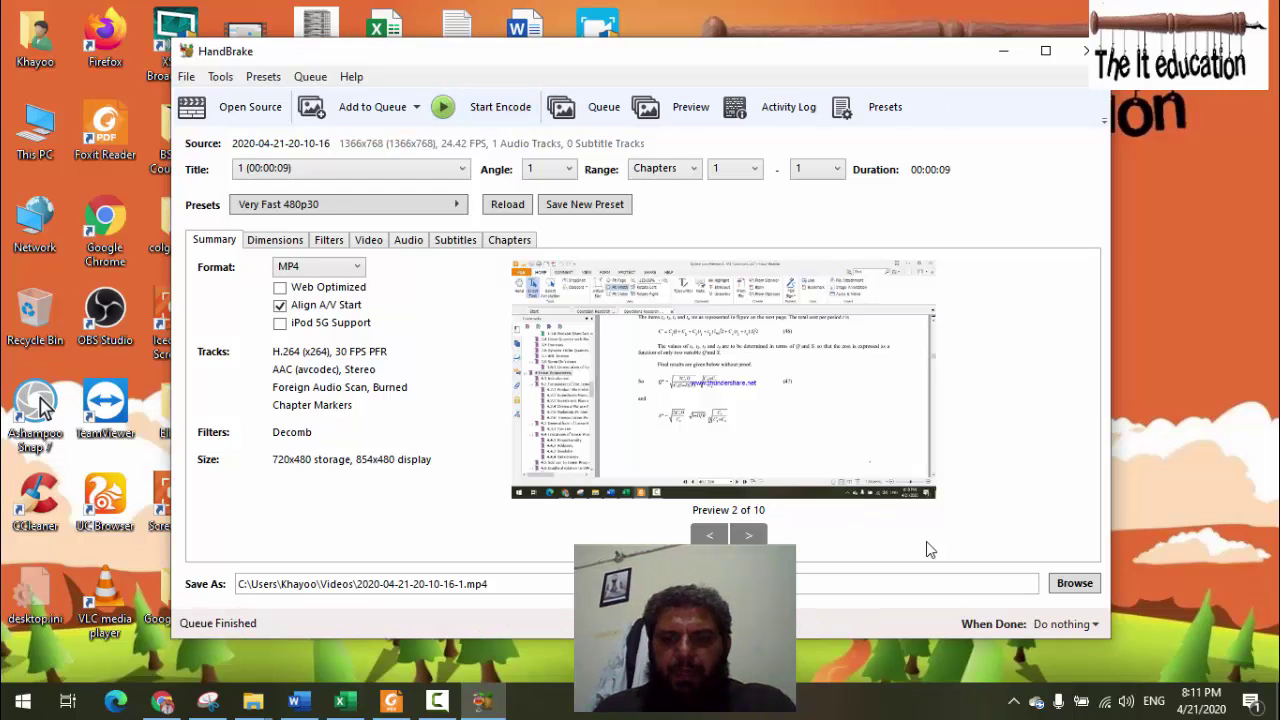
click(1082, 590)
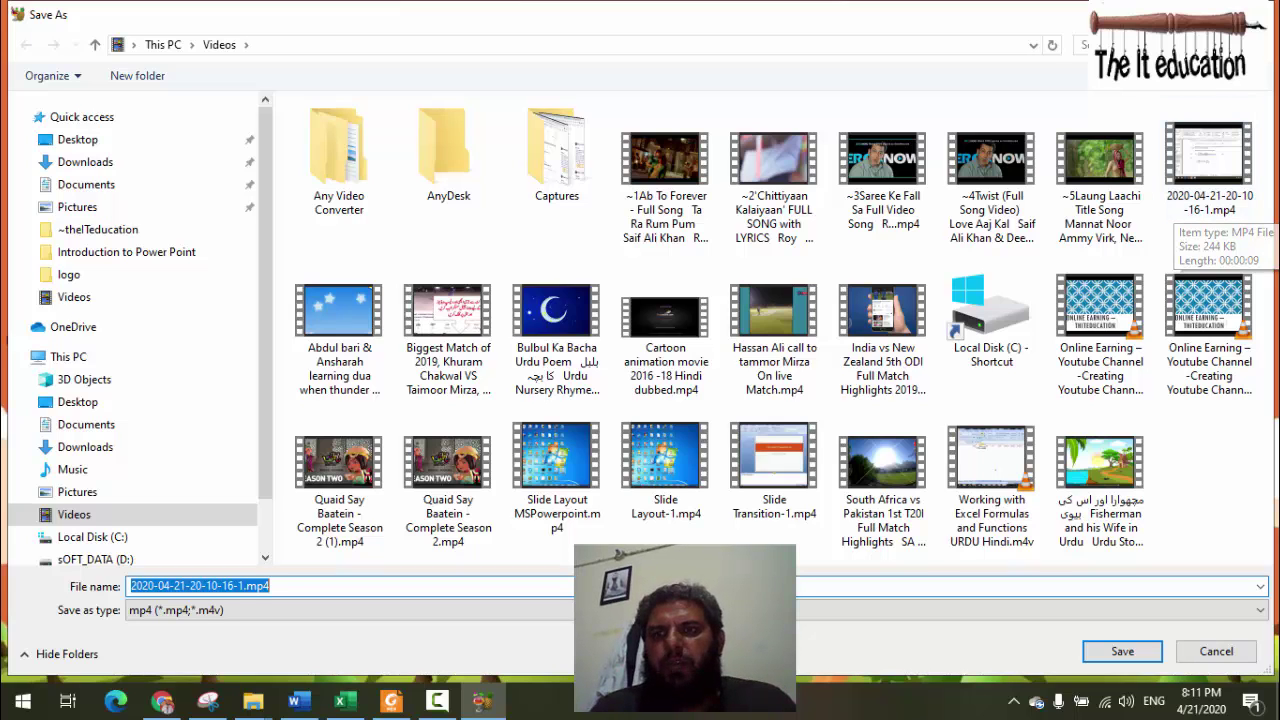
key(Return)
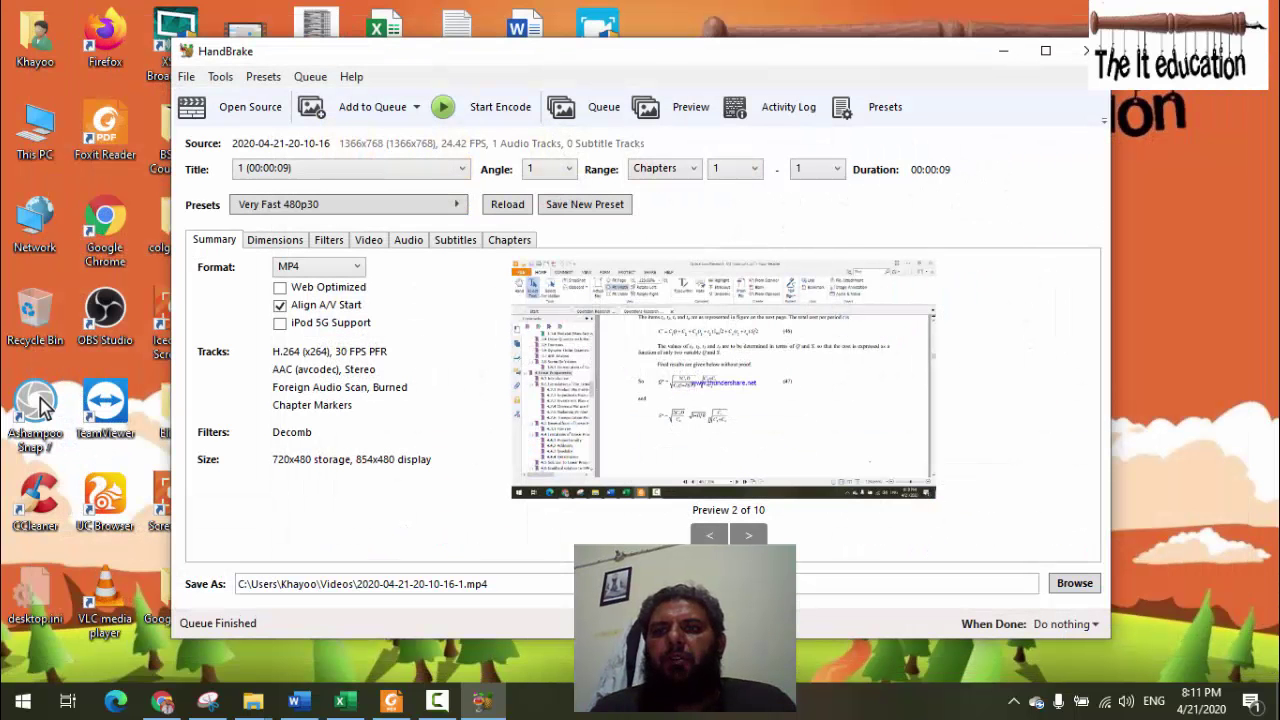
click(1009, 52)
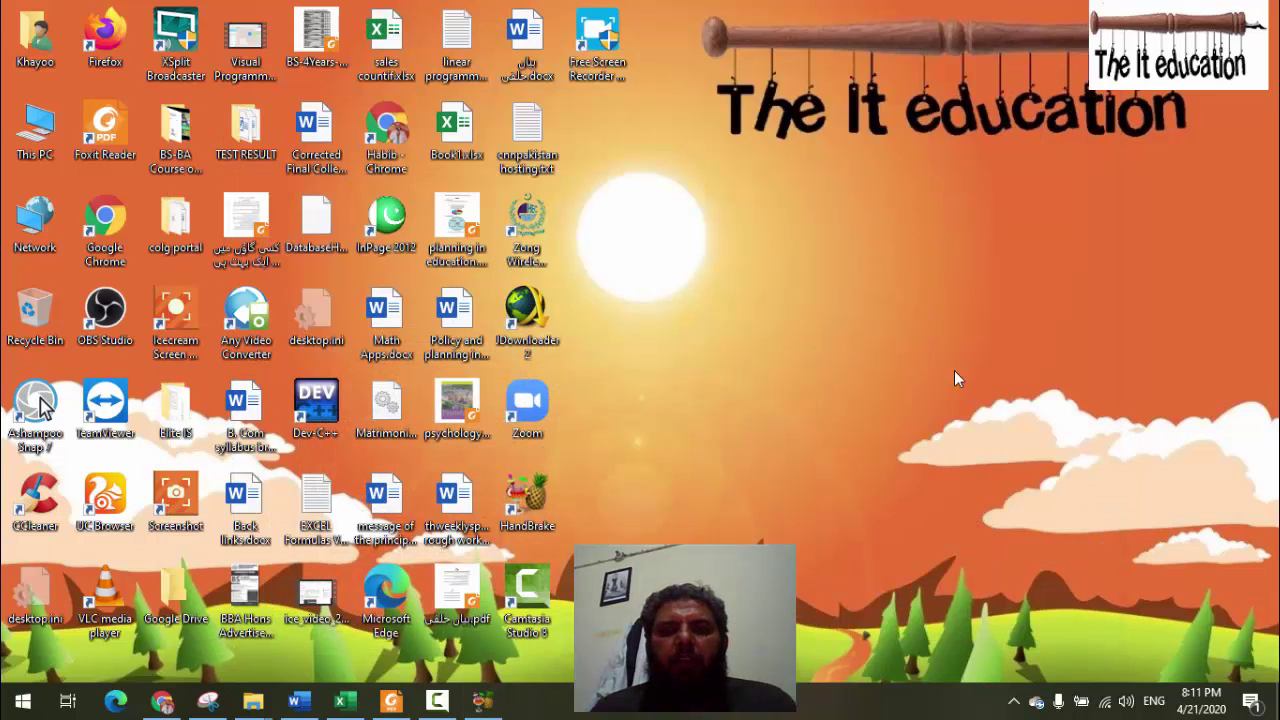